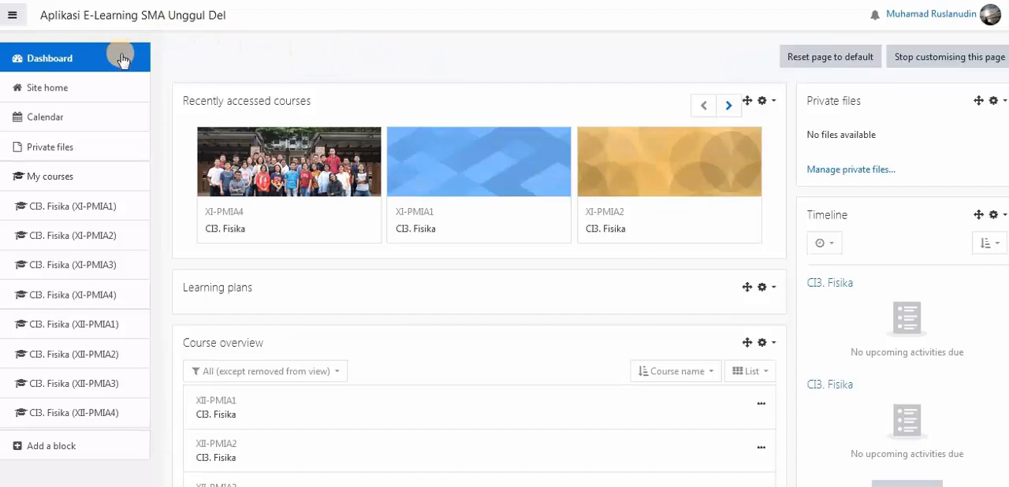
- Open the CI3. Fisika (XI-PMIA4) course and check its course administration options
{"action": "left_click", "coordinate": [15, 24]}
{"action": "left_click", "coordinate": [18, 20]}
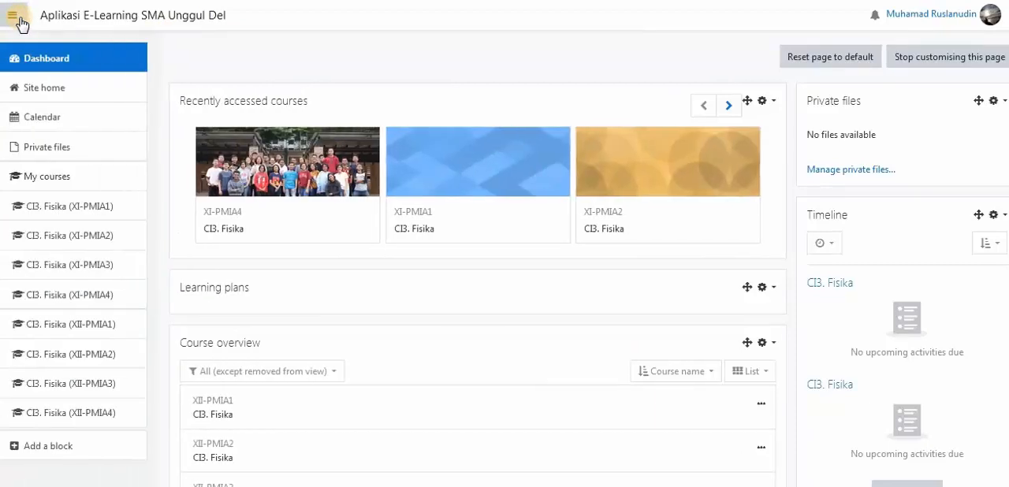
{"action": "left_click", "coordinate": [86, 302]}
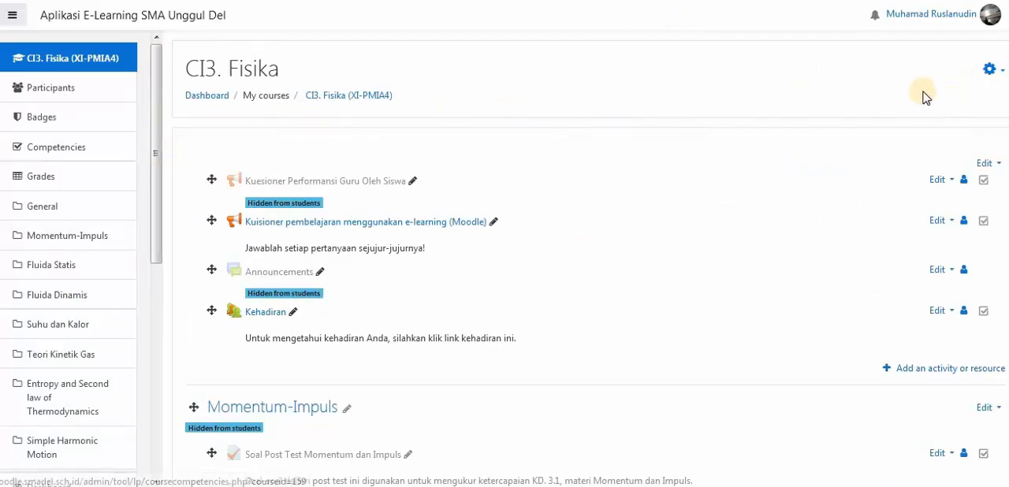
{"action": "left_click", "coordinate": [990, 71]}
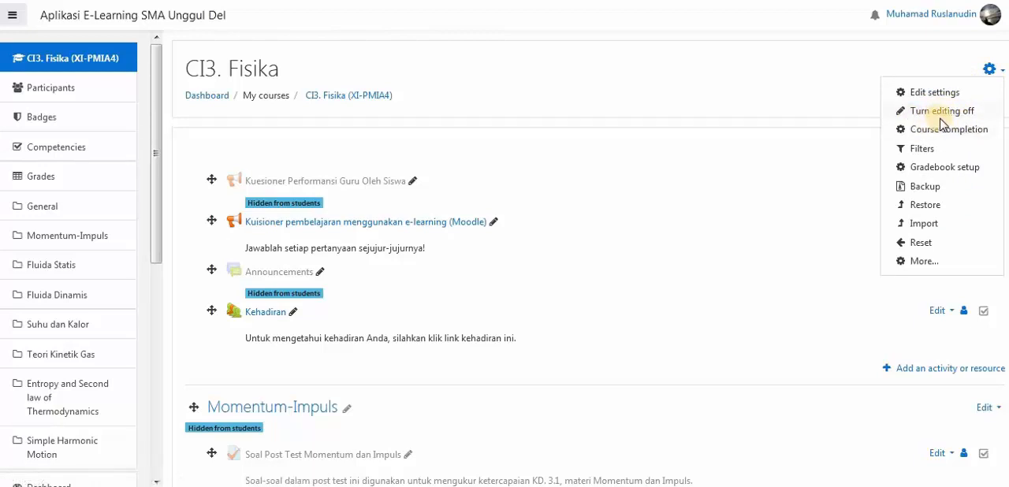
{"action": "left_click", "coordinate": [575, 95]}
- Go to the Simple Harmonic Motion topic of the course and look over its existing activities
{"action": "mouse_move", "coordinate": [153, 206]}
{"action": "left_mouse_down"}
{"action": "mouse_move", "coordinate": [149, 225]}
{"action": "mouse_move", "coordinate": [158, 206]}
{"action": "left_mouse_up"}
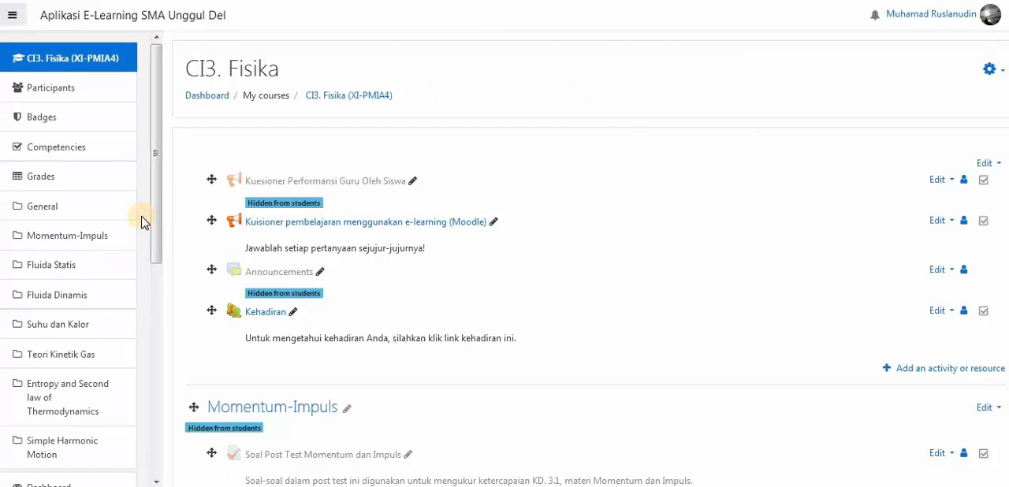
{"action": "left_click_drag", "start_coordinate": [153, 236], "coordinate": [156, 269]}
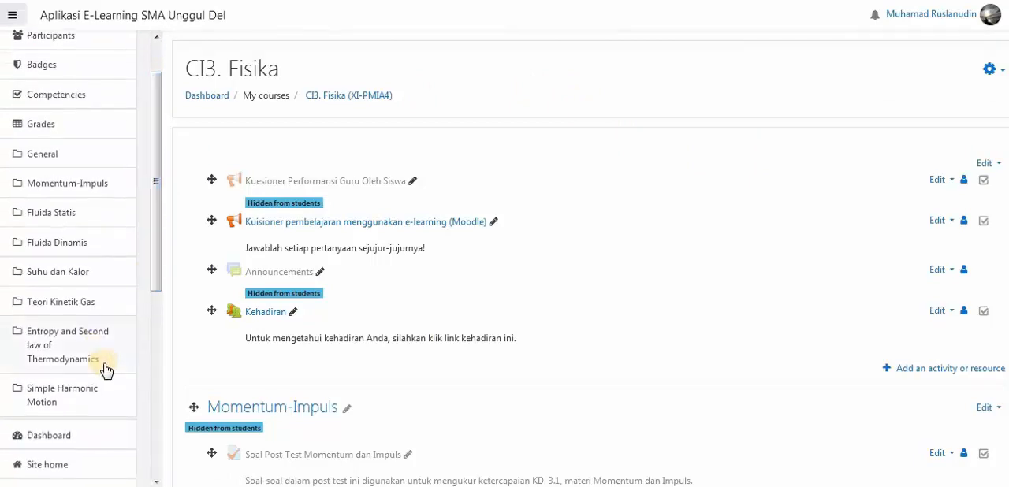
{"action": "left_click", "coordinate": [57, 402]}
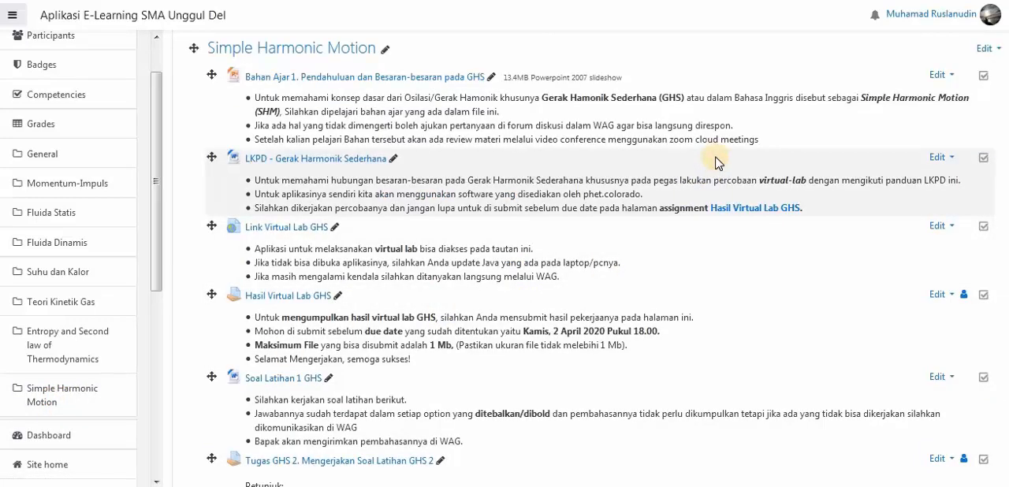
{"action": "scroll", "coordinate": [715, 162], "scroll_direction": "down", "scroll_amount": 4}
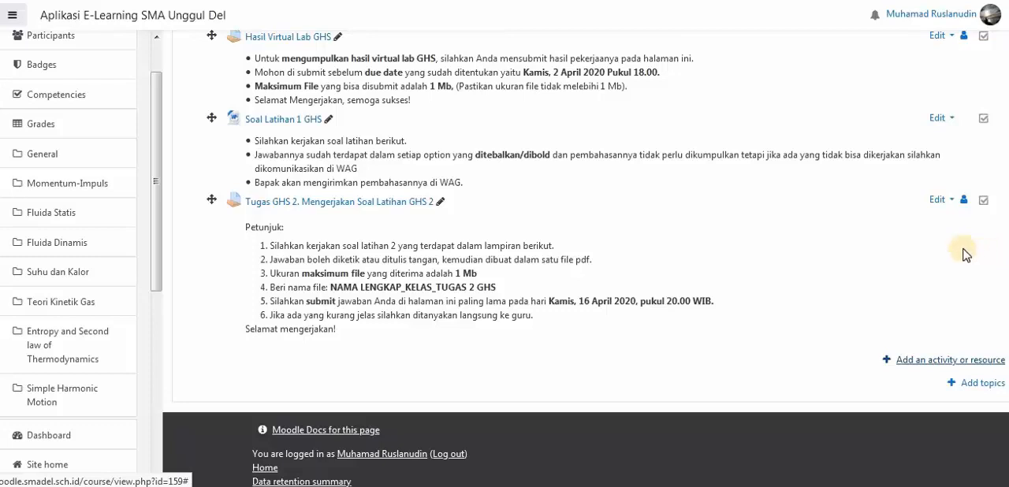
{"action": "scroll", "coordinate": [728, 233], "scroll_direction": "up", "scroll_amount": 7}
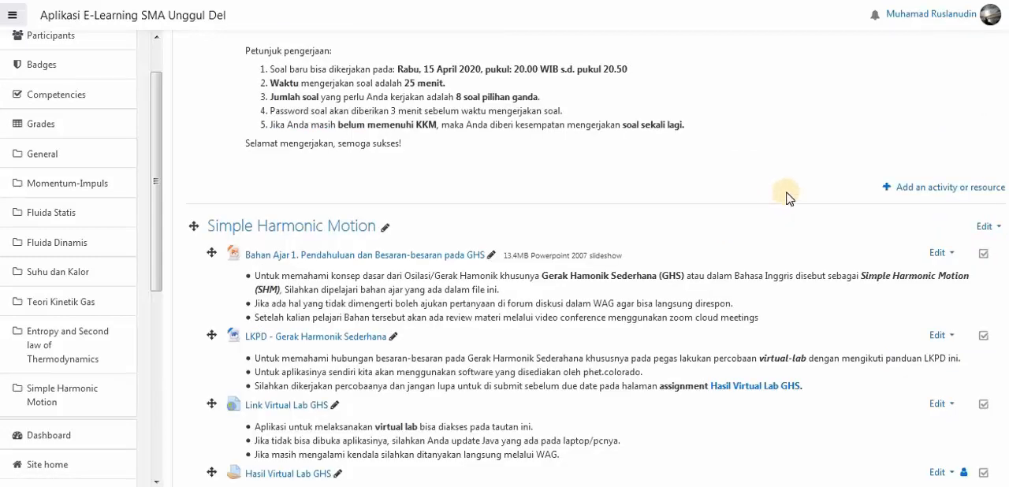
- Add a Quiz activity to the Simple Harmonic Motion topic
{"action": "scroll", "coordinate": [782, 196], "scroll_direction": "down", "scroll_amount": 7}
{"action": "left_click", "coordinate": [923, 339]}
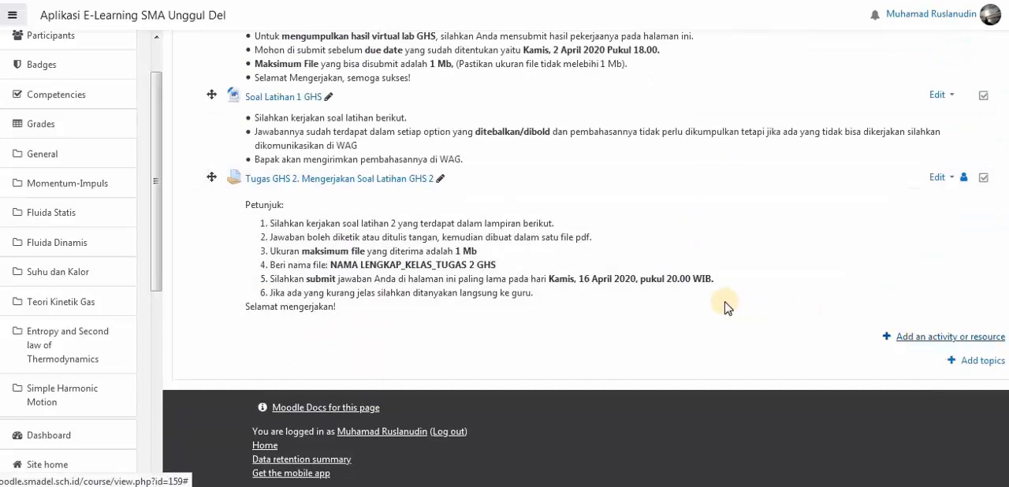
{"action": "left_click_drag", "start_coordinate": [485, 155], "coordinate": [487, 332]}
{"action": "left_click", "coordinate": [368, 234]}
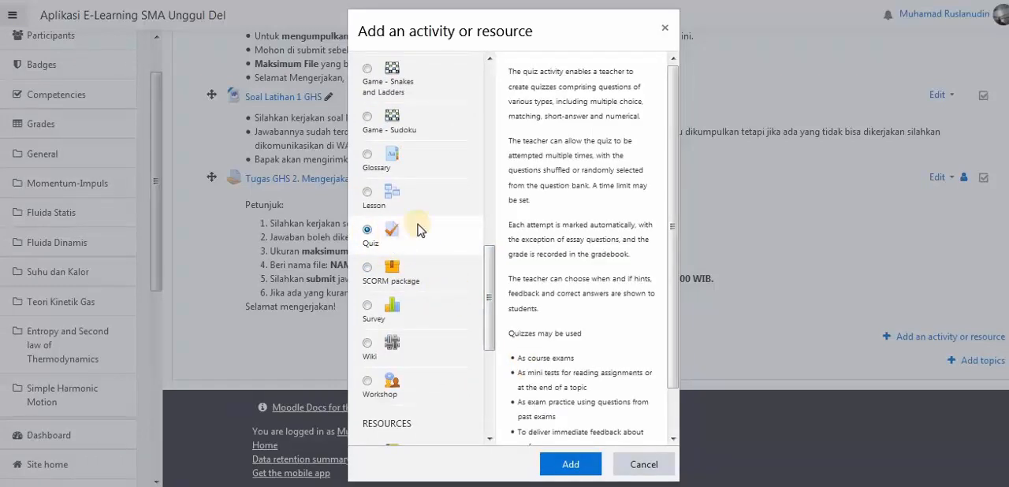
{"action": "left_click", "coordinate": [571, 456]}
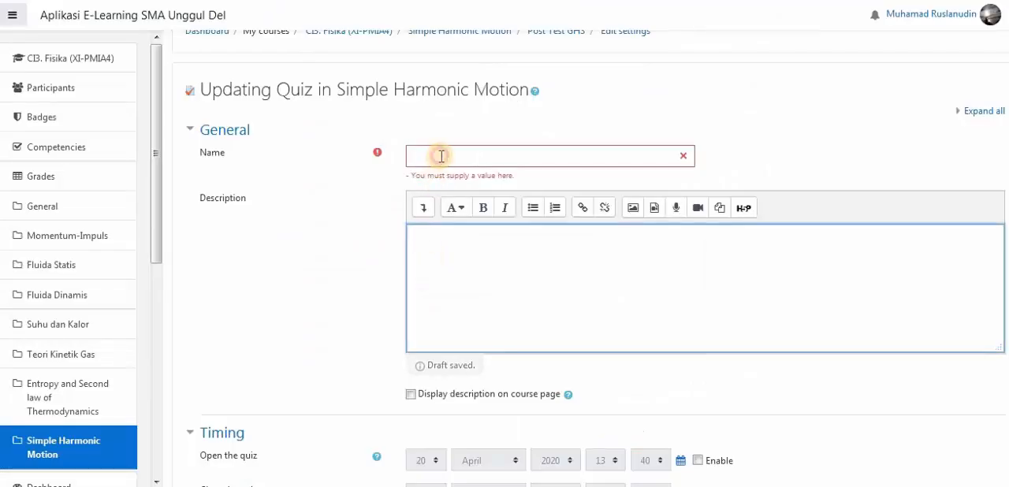
- Name the quiz "Post Test GHS" and paste the test instructions as its description, displayed on the course page
{"action": "left_click", "coordinate": [441, 158]}
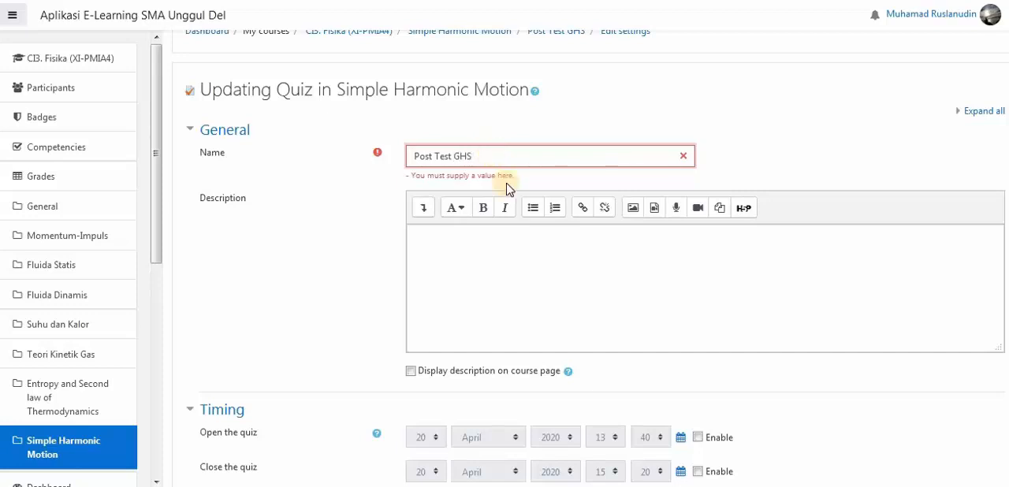
{"action": "left_click", "coordinate": [414, 242]}
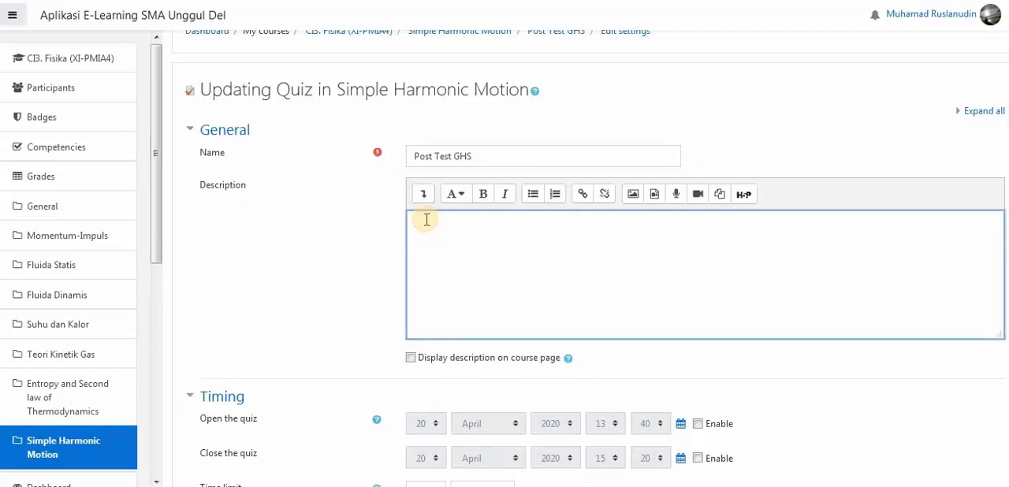
{"action": "key", "text": "ctrl+v"}
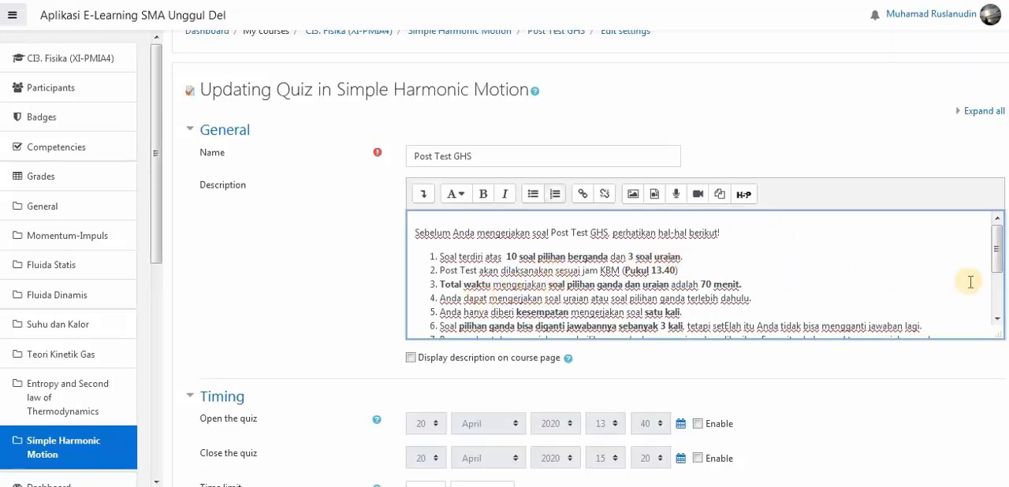
{"action": "scroll", "coordinate": [999, 262], "scroll_direction": "down", "scroll_amount": 1}
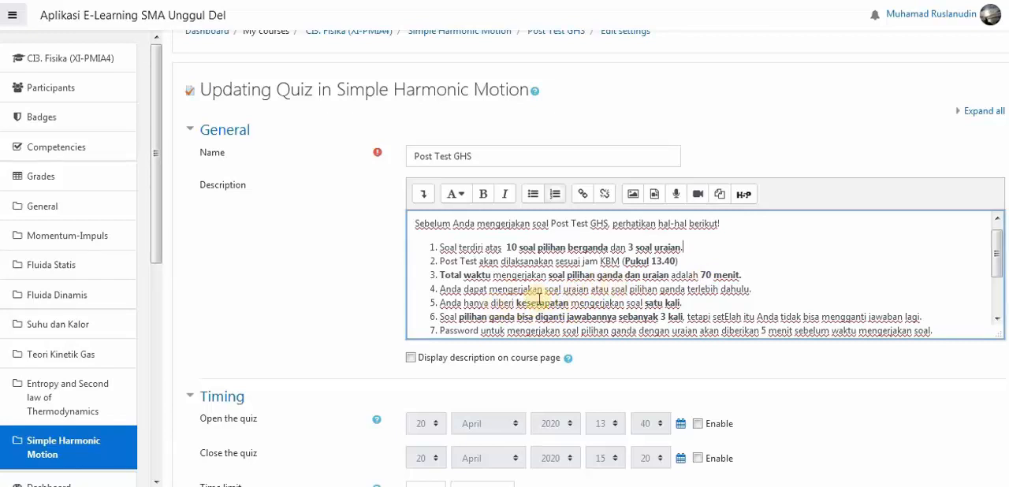
{"action": "scroll", "coordinate": [601, 290], "scroll_direction": "down", "scroll_amount": 2}
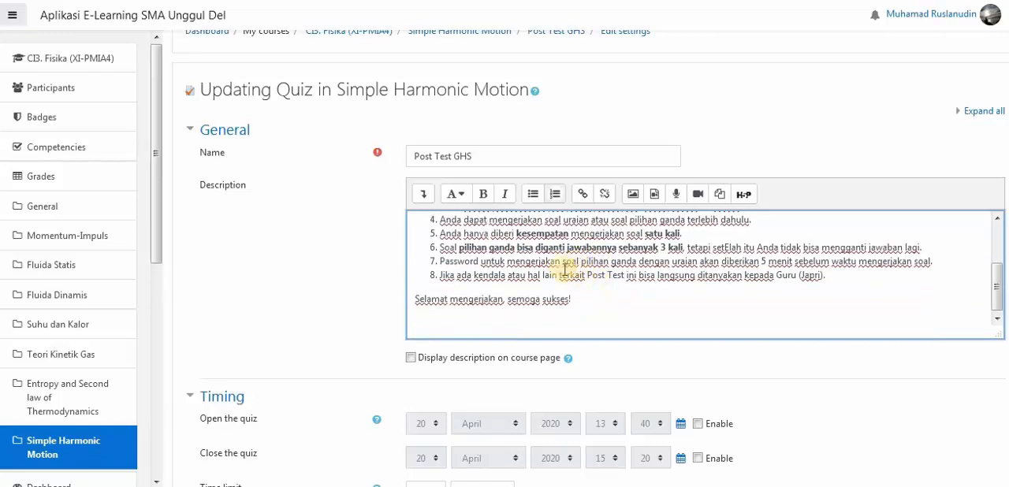
{"action": "left_click", "coordinate": [452, 362]}
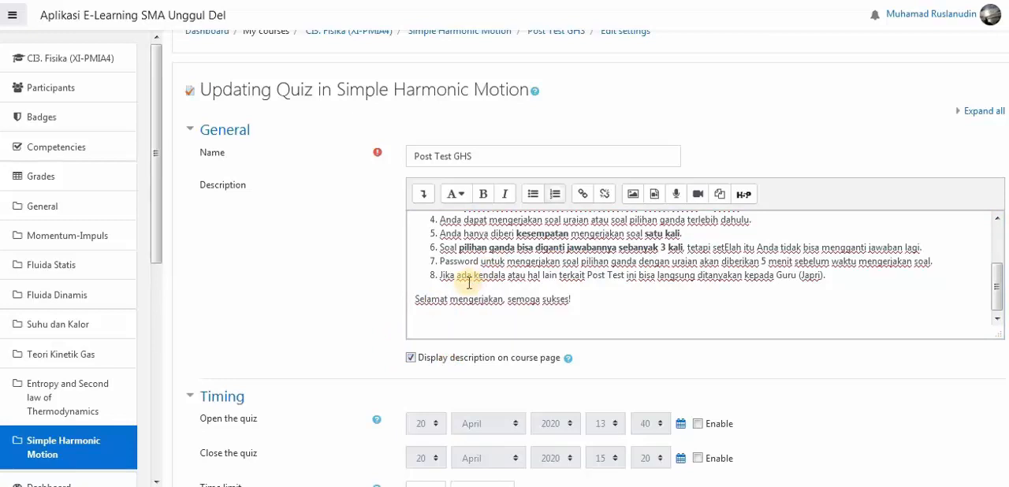
- Enable quiz opening on 20 April 2020 at 13:40 and closing at 15:20, with a 70-minute time limit
{"action": "scroll", "coordinate": [244, 315], "scroll_direction": "down", "scroll_amount": 2}
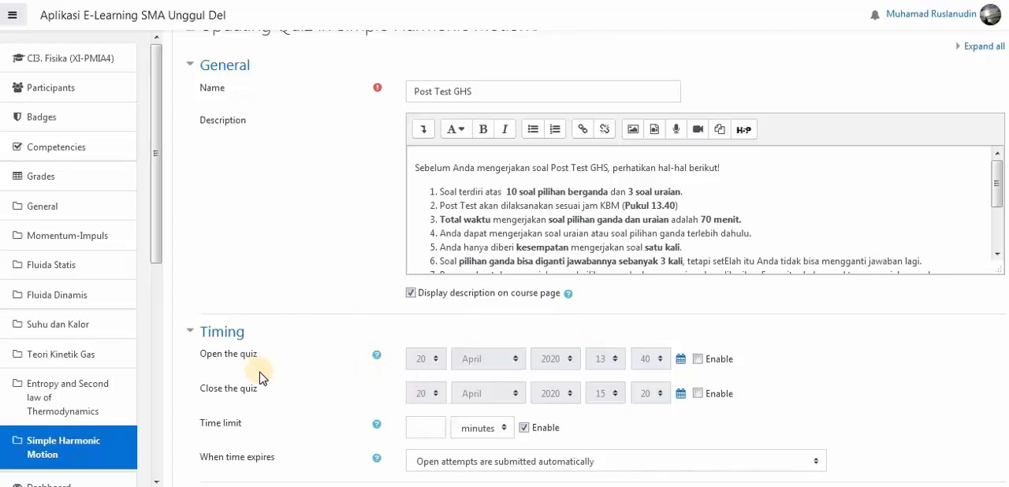
{"action": "left_click", "coordinate": [698, 359]}
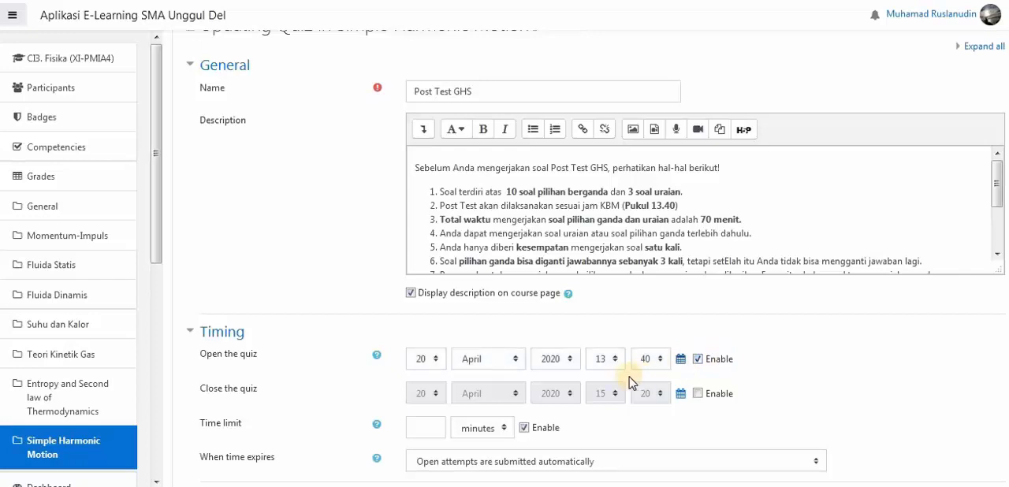
{"action": "left_click", "coordinate": [724, 396]}
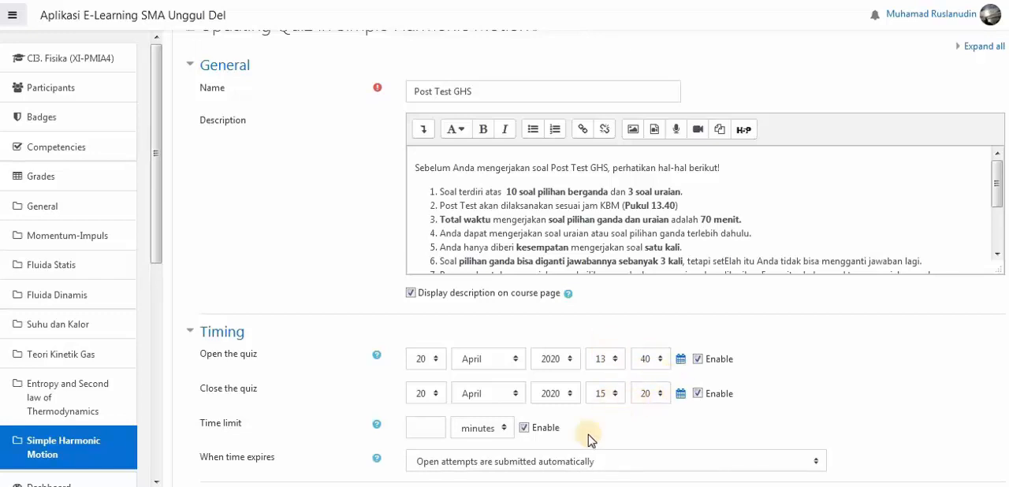
{"action": "left_click", "coordinate": [421, 420]}
- Set the quiz's grade to pass to 7
{"action": "scroll", "coordinate": [619, 339], "scroll_direction": "down", "scroll_amount": 3}
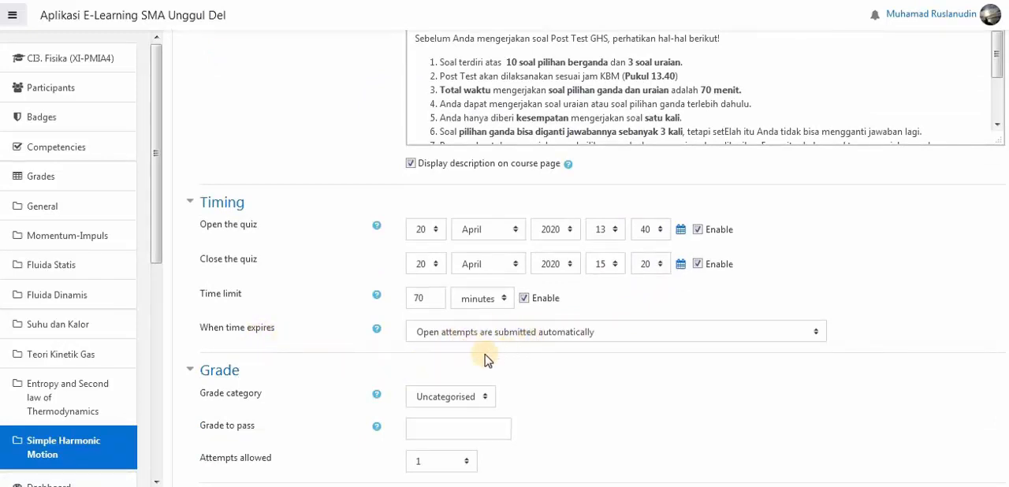
{"action": "scroll", "coordinate": [474, 378], "scroll_direction": "down", "scroll_amount": 2}
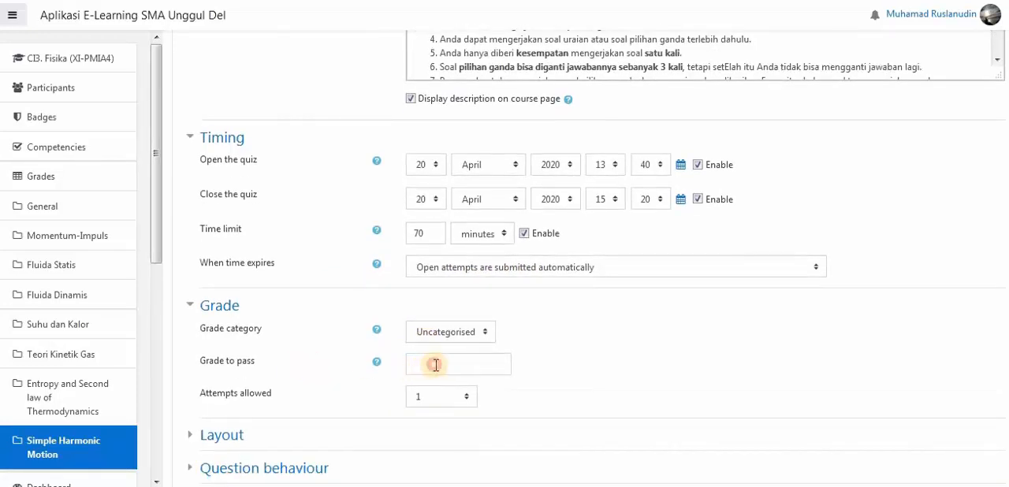
{"action": "left_click", "coordinate": [435, 365]}
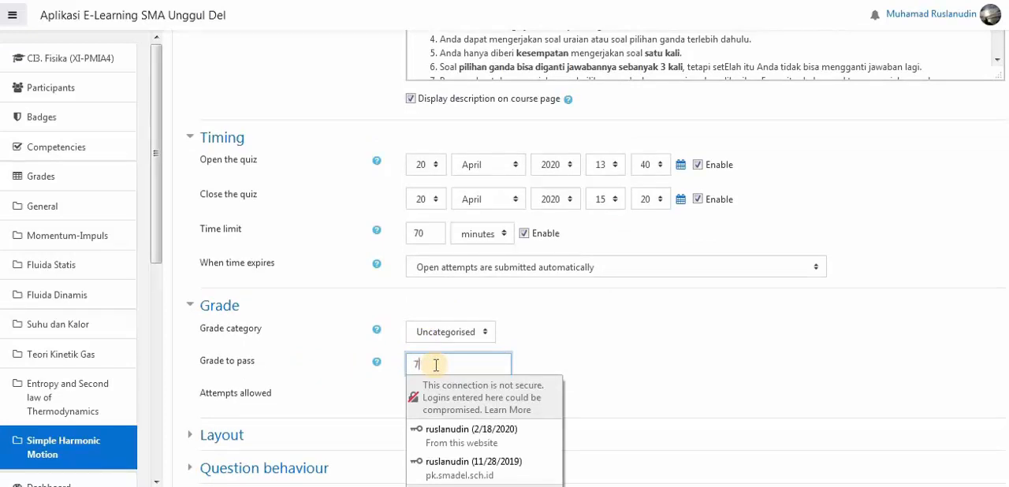
{"action": "type", "text": "7"}
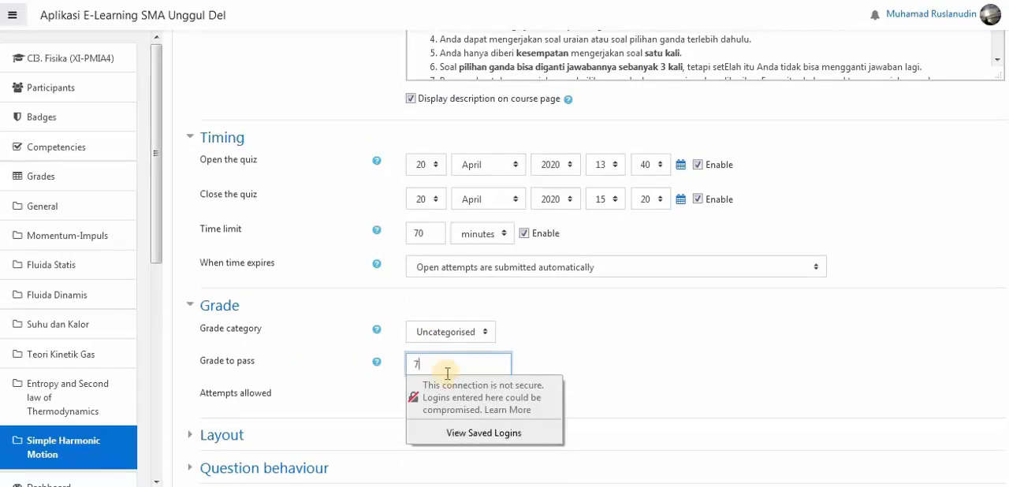
{"action": "left_click", "coordinate": [568, 355]}
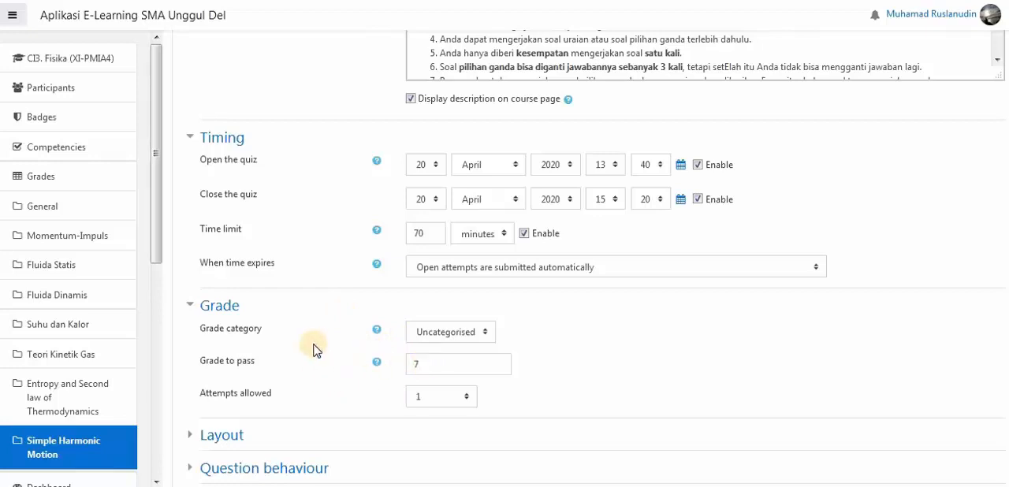
- Examine the quiz's attempts allowed, Layout, Question behaviour and Review options settings
{"action": "scroll", "coordinate": [315, 349], "scroll_direction": "down", "scroll_amount": 3}
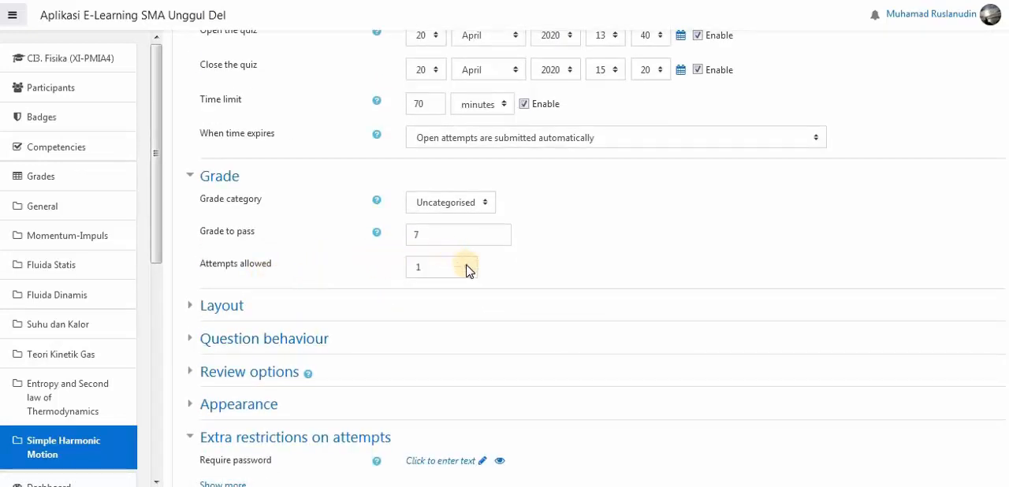
{"action": "scroll", "coordinate": [315, 270], "scroll_direction": "down", "scroll_amount": 2}
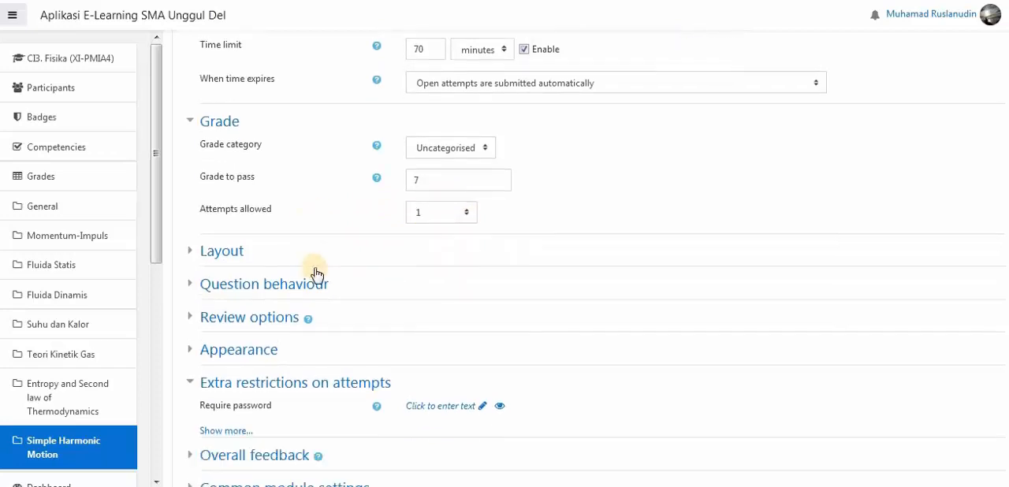
{"action": "left_click", "coordinate": [229, 244]}
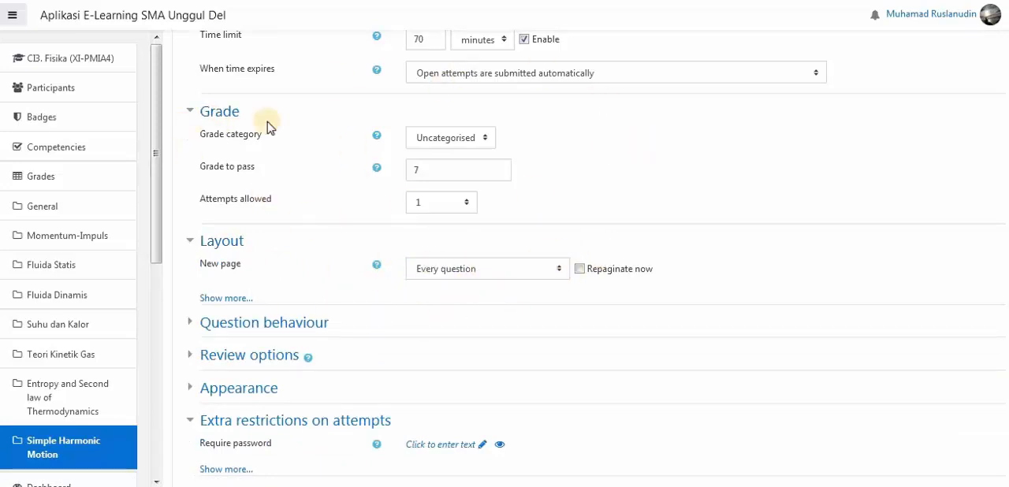
{"action": "left_click", "coordinate": [277, 325]}
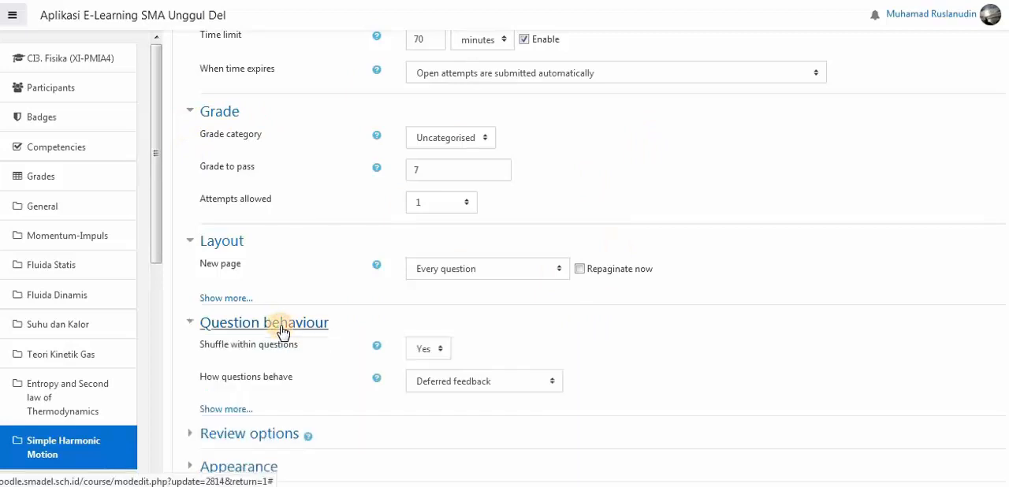
{"action": "scroll", "coordinate": [276, 369], "scroll_direction": "down", "scroll_amount": 2}
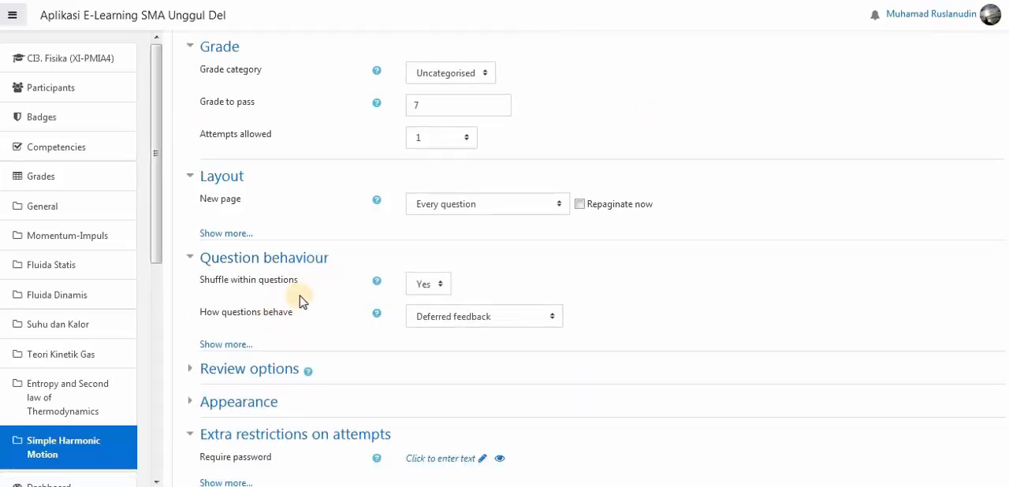
{"action": "left_click", "coordinate": [265, 373]}
{"action": "scroll", "coordinate": [394, 370], "scroll_direction": "down", "scroll_amount": 4}
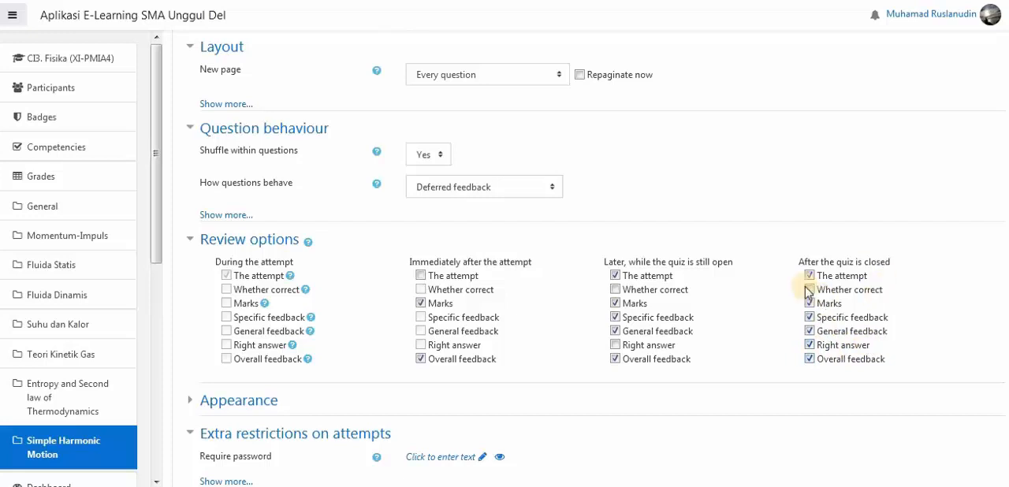
- Enter the required quiz password under the extra restrictions on attempts and reveal its characters
{"action": "scroll", "coordinate": [753, 272], "scroll_direction": "down", "scroll_amount": 3}
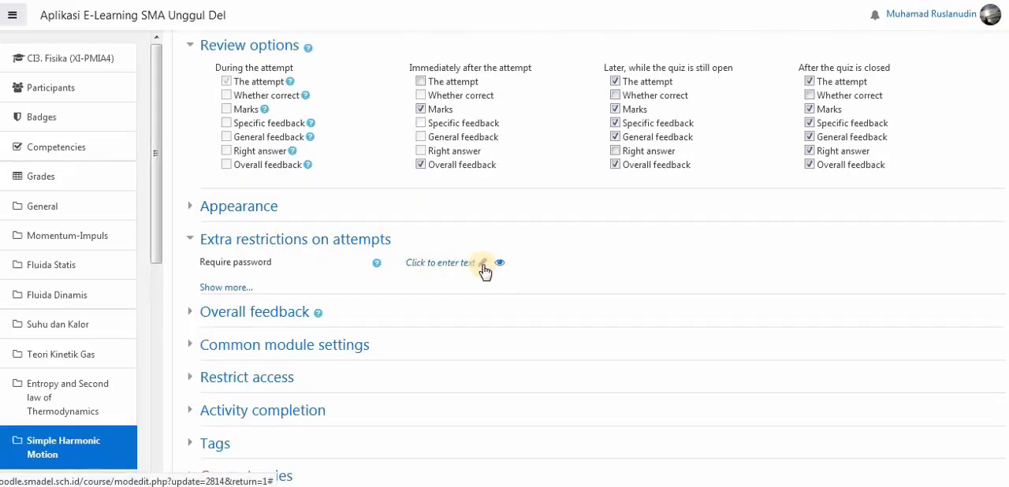
{"action": "left_click", "coordinate": [474, 272]}
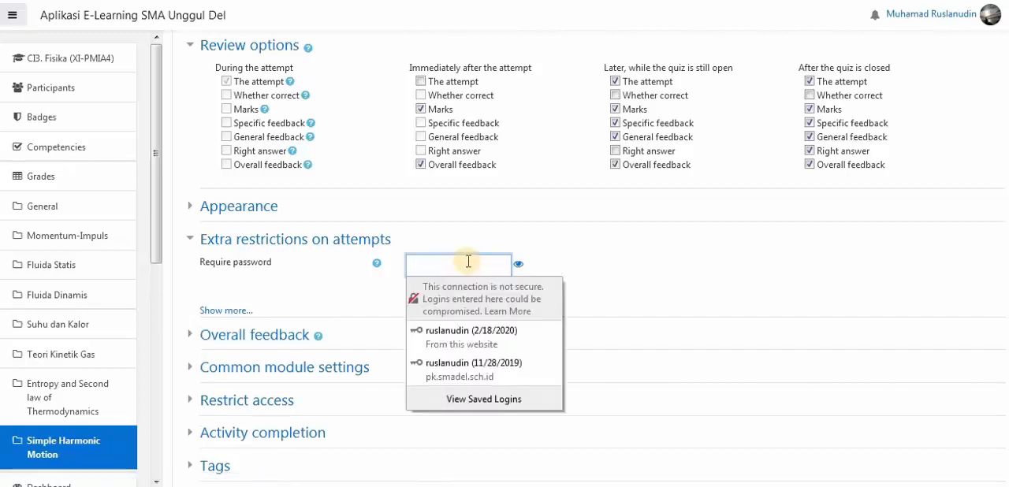
{"action": "type", "text": "••"}
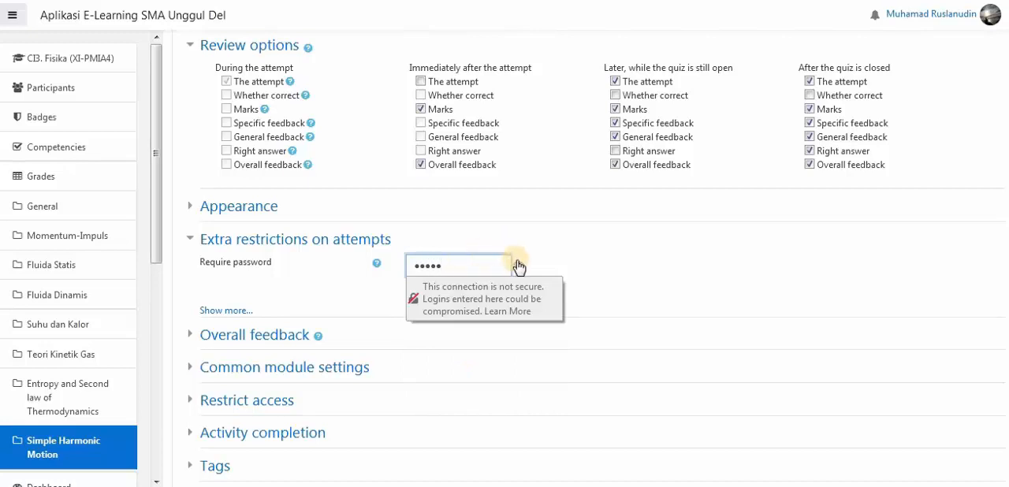
{"action": "left_click", "coordinate": [518, 264]}
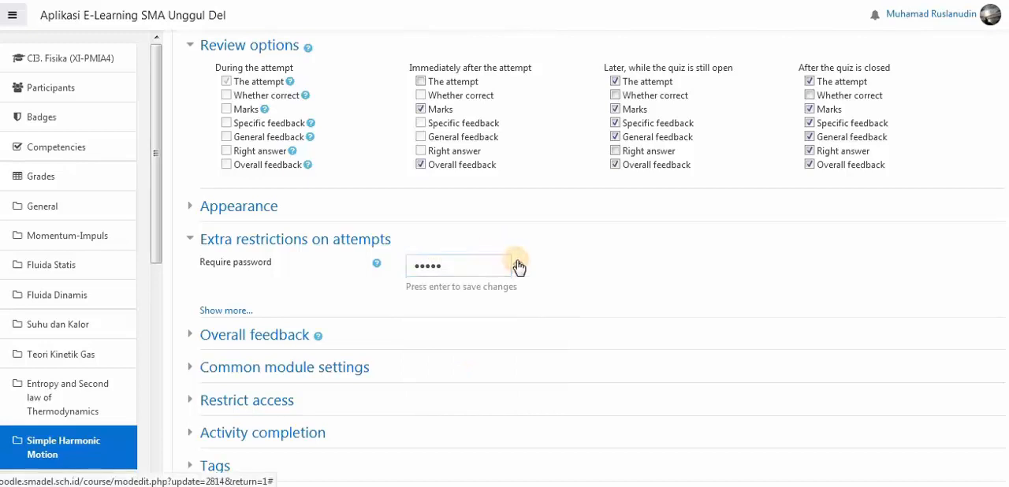
- Correct the quiz's required password under the extra restrictions on attempts and commit the entry
{"action": "left_click", "coordinate": [424, 268]}
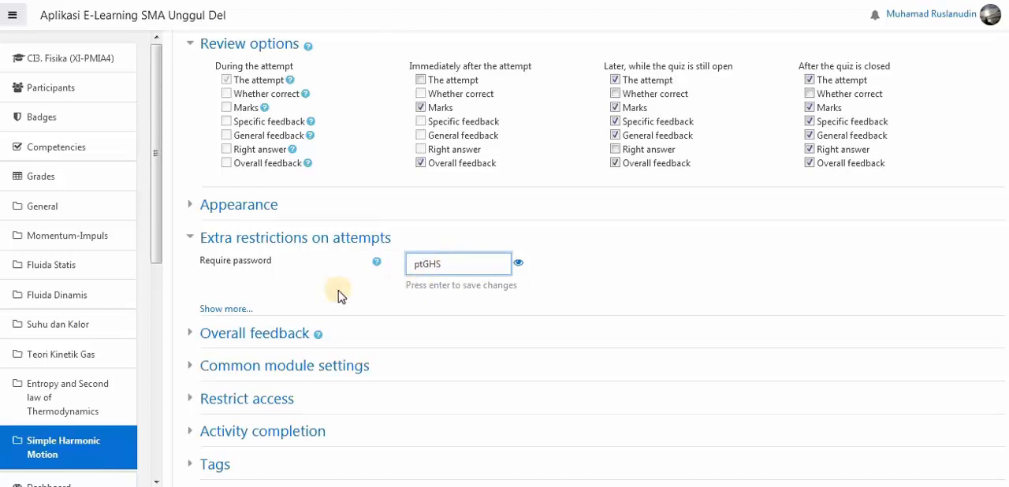
{"action": "scroll", "coordinate": [340, 296], "scroll_direction": "down", "scroll_amount": 2}
{"action": "scroll", "coordinate": [340, 296], "scroll_direction": "down", "scroll_amount": 2}
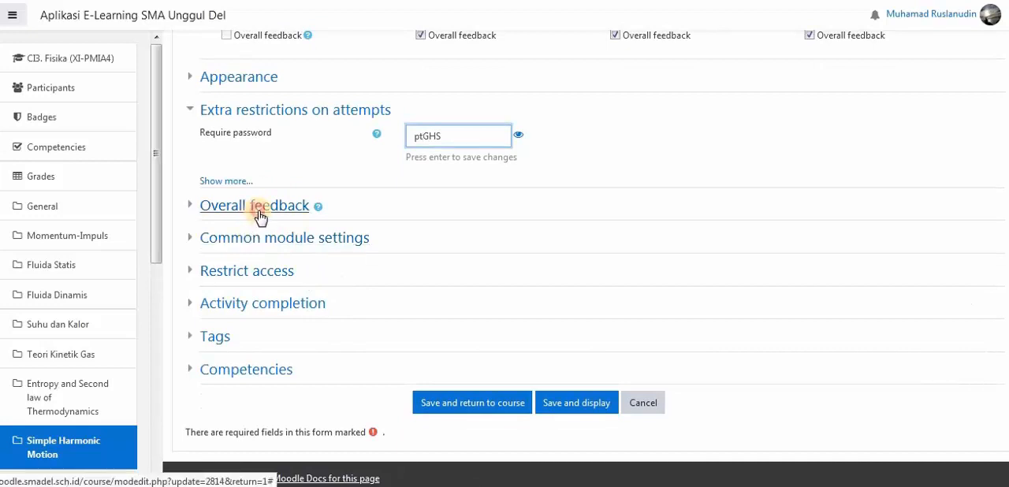
{"action": "key", "text": "Return"}
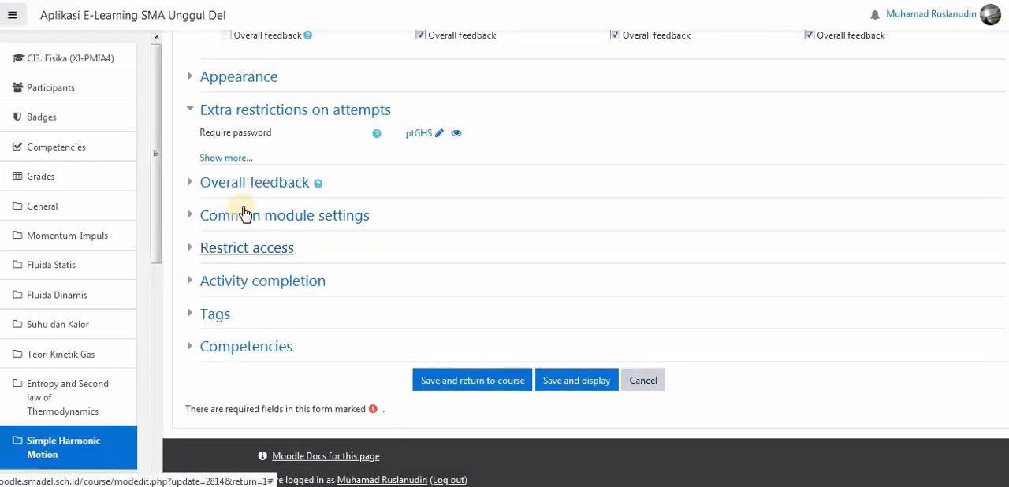
- Enter the overall feedback "Maaaf Anda belum tuntas, belajar lebih rajin lagi." for the 69.5% grade boundary
{"action": "left_click", "coordinate": [260, 189]}
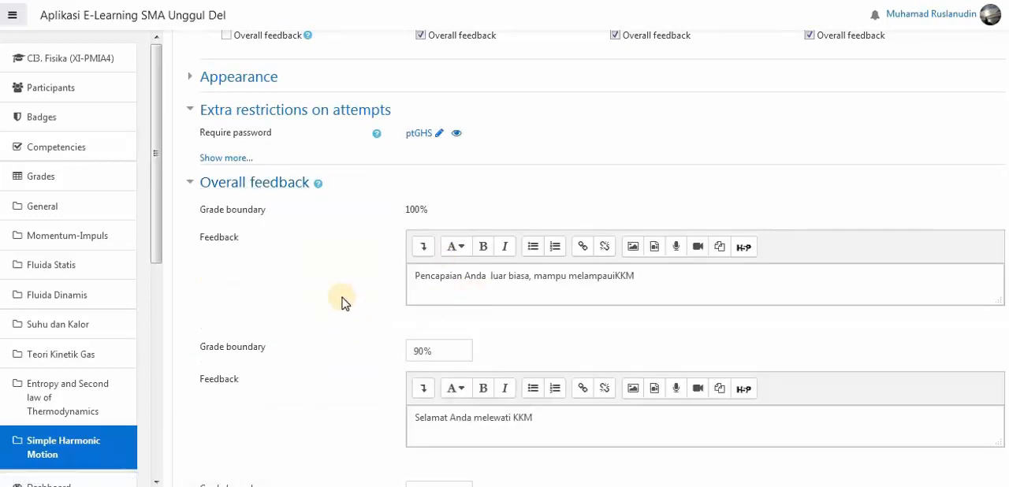
{"action": "scroll", "coordinate": [342, 237], "scroll_direction": "down", "scroll_amount": 3}
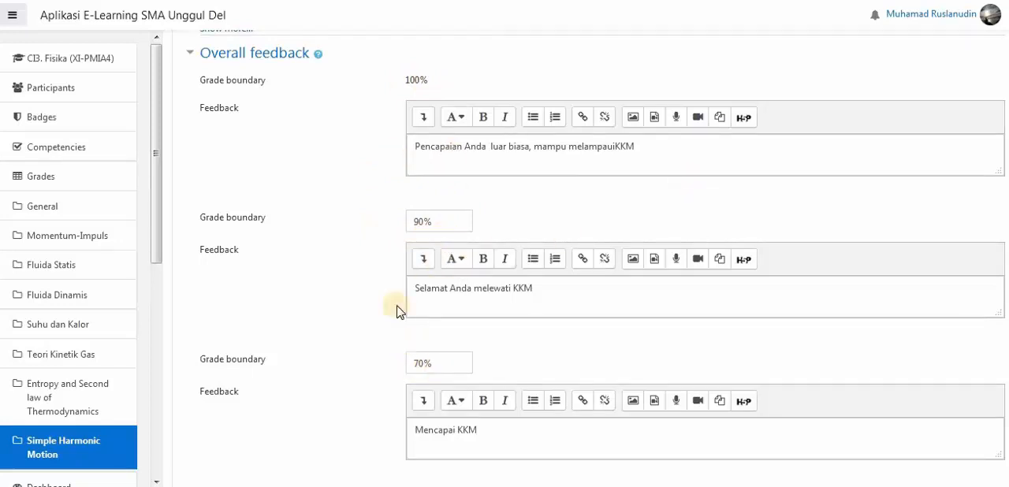
{"action": "scroll", "coordinate": [370, 308], "scroll_direction": "down", "scroll_amount": 3}
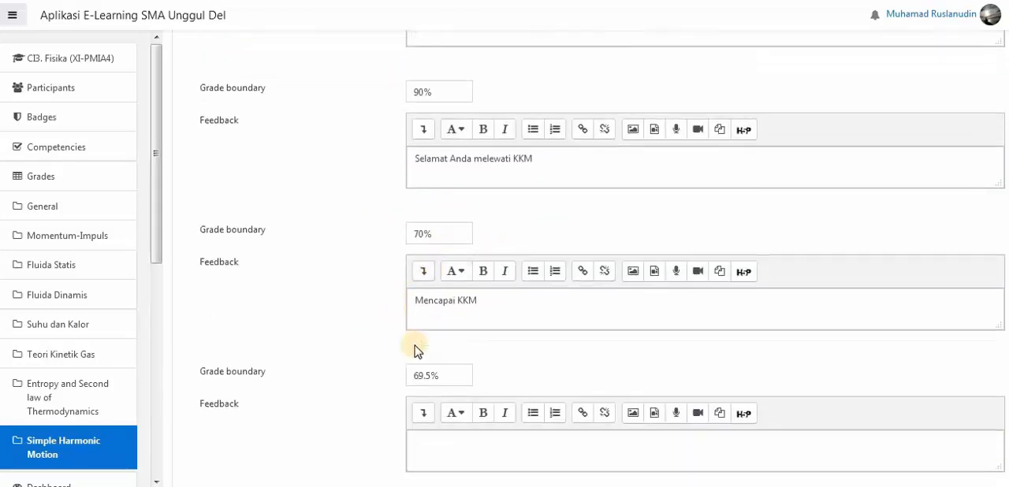
{"action": "scroll", "coordinate": [442, 300], "scroll_direction": "down", "scroll_amount": 1}
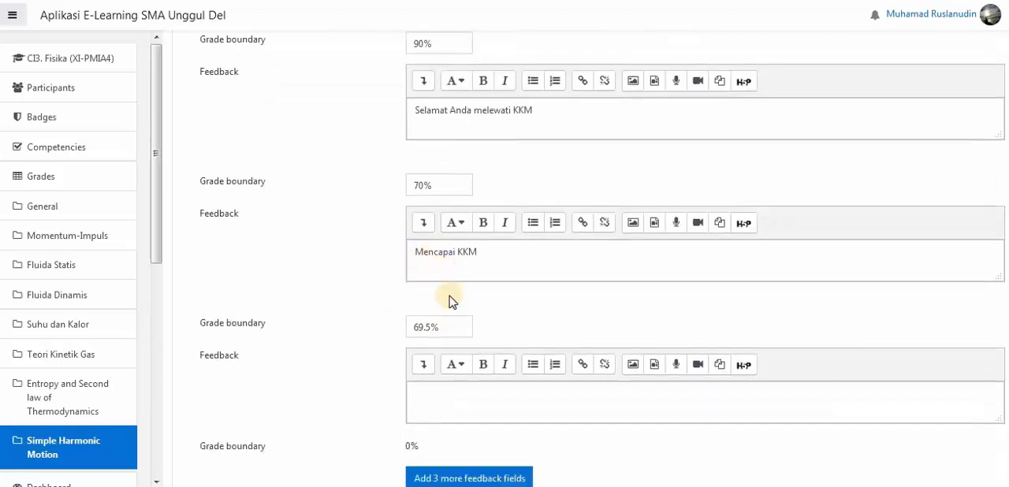
{"action": "left_click", "coordinate": [425, 380]}
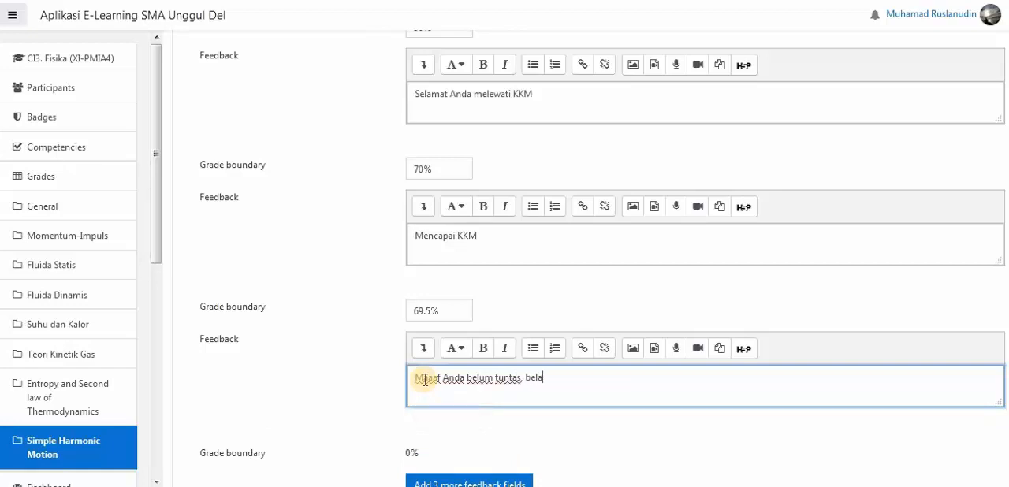
{"action": "type", "text": "jar lebih rajin lagi."}
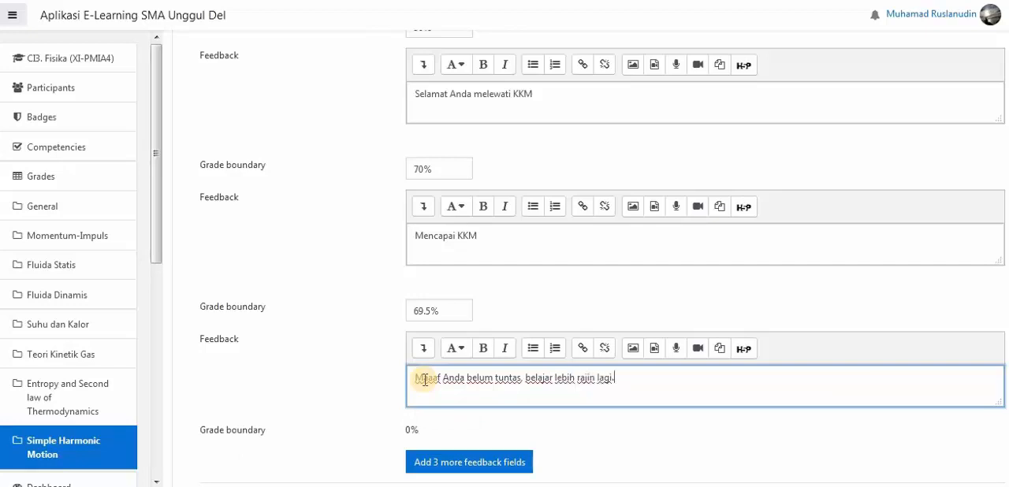
{"action": "left_click", "coordinate": [326, 371]}
- Save the quiz settings and display the quiz page to review its instructions and availability details
{"action": "scroll", "coordinate": [331, 375], "scroll_direction": "down", "scroll_amount": 3}
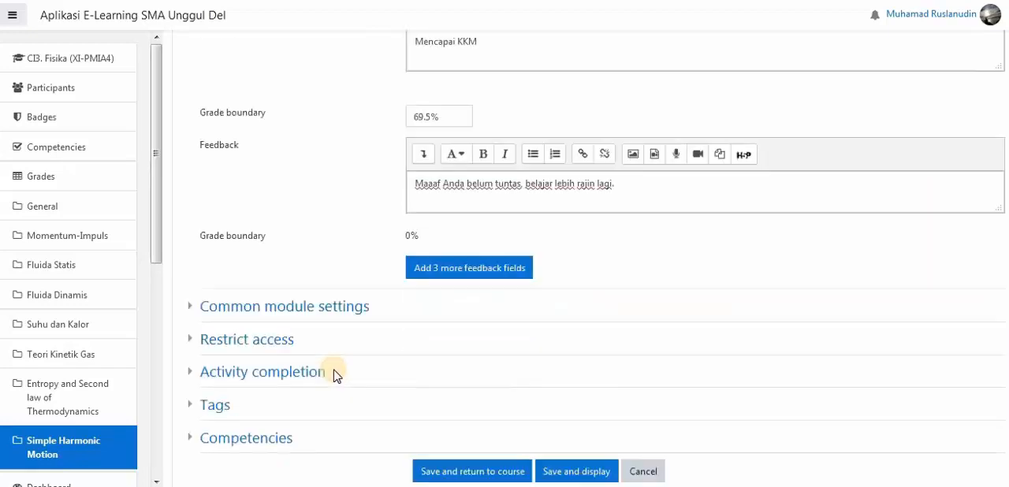
{"action": "scroll", "coordinate": [329, 370], "scroll_direction": "down", "scroll_amount": 2}
{"action": "left_click", "coordinate": [566, 332]}
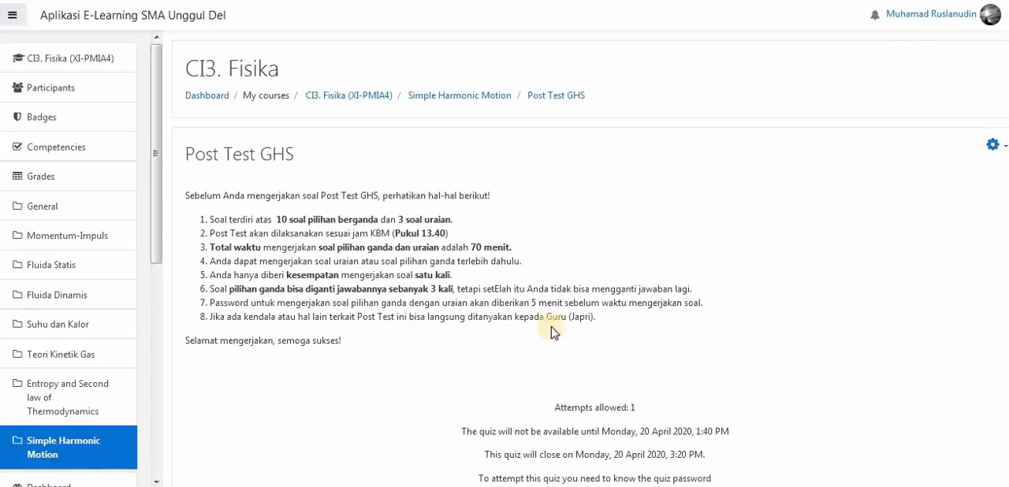
{"action": "scroll", "coordinate": [638, 236], "scroll_direction": "down", "scroll_amount": 3}
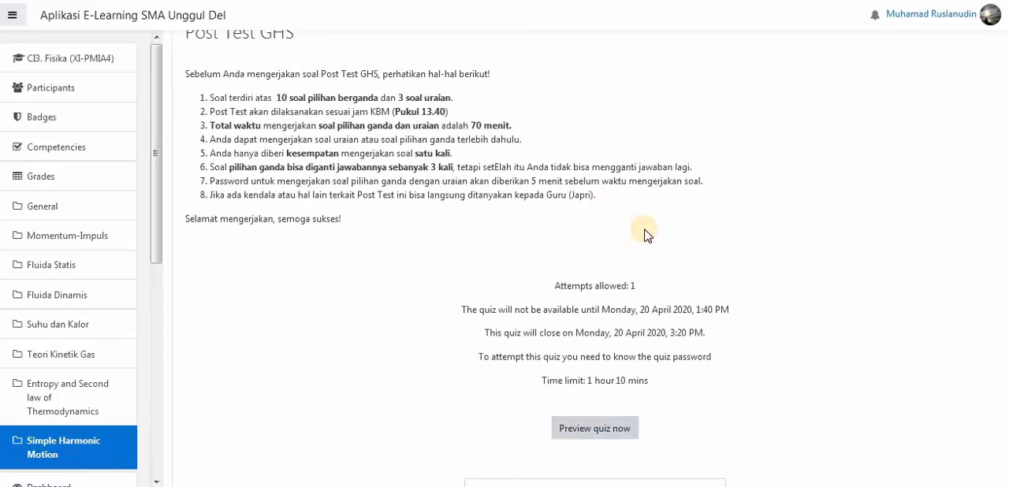
{"action": "scroll", "coordinate": [644, 235], "scroll_direction": "up", "scroll_amount": 3}
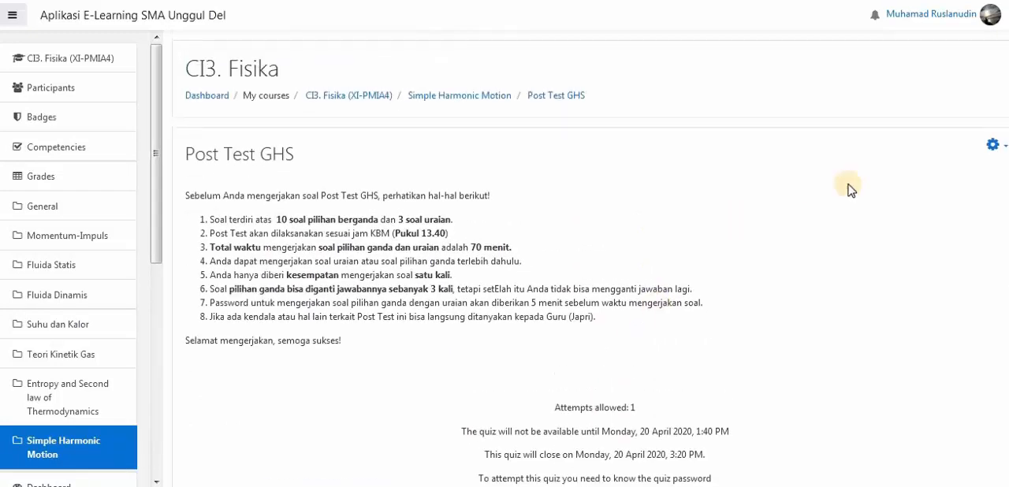
- Open the quiz for question editing and add a new Multiple choice question after the last page
{"action": "left_click", "coordinate": [993, 144]}
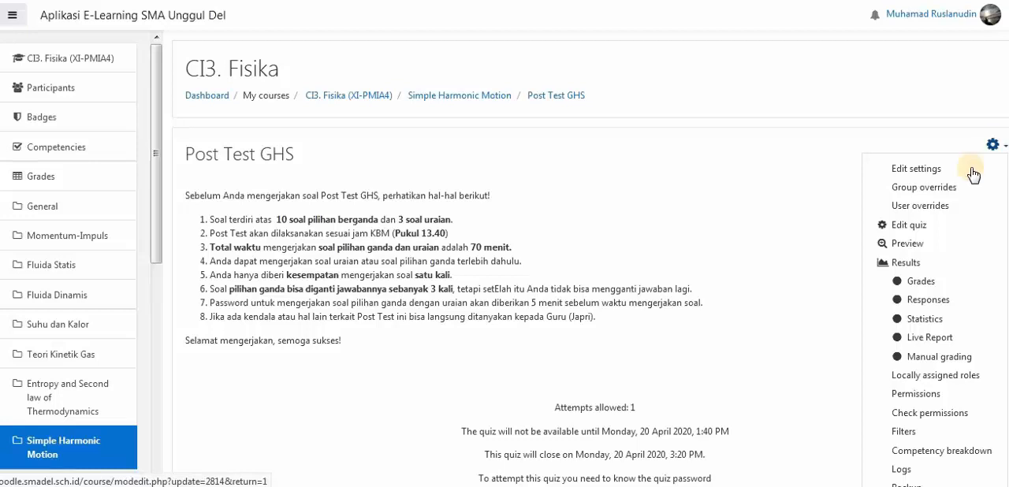
{"action": "left_click", "coordinate": [911, 225]}
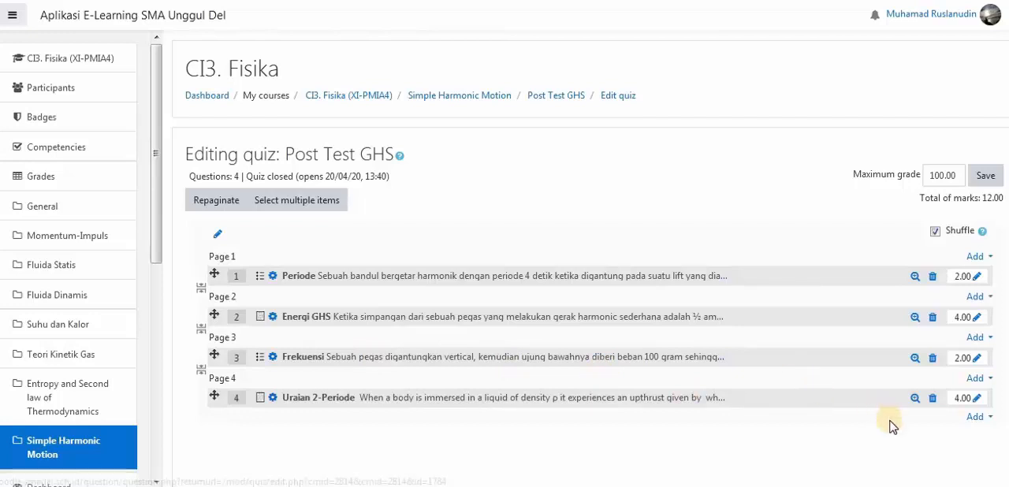
{"action": "left_click", "coordinate": [985, 426]}
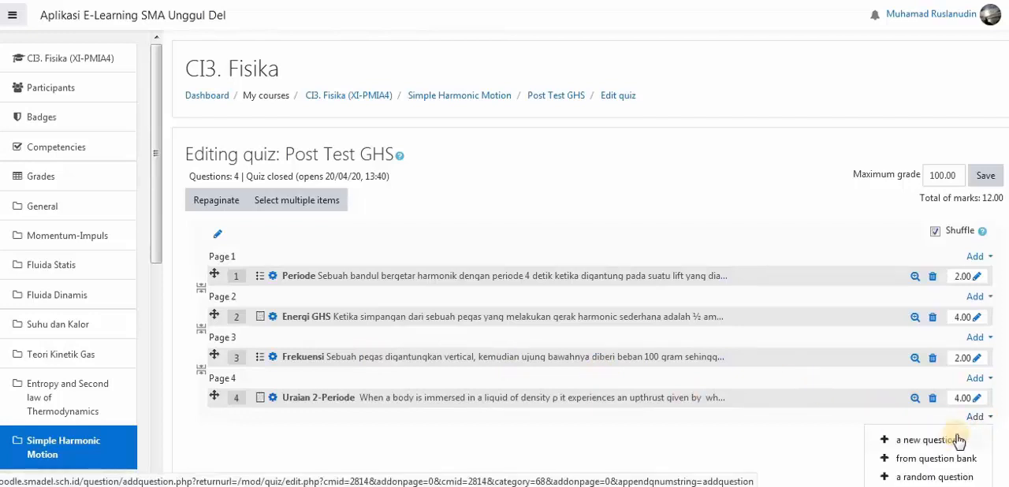
{"action": "left_click", "coordinate": [899, 440]}
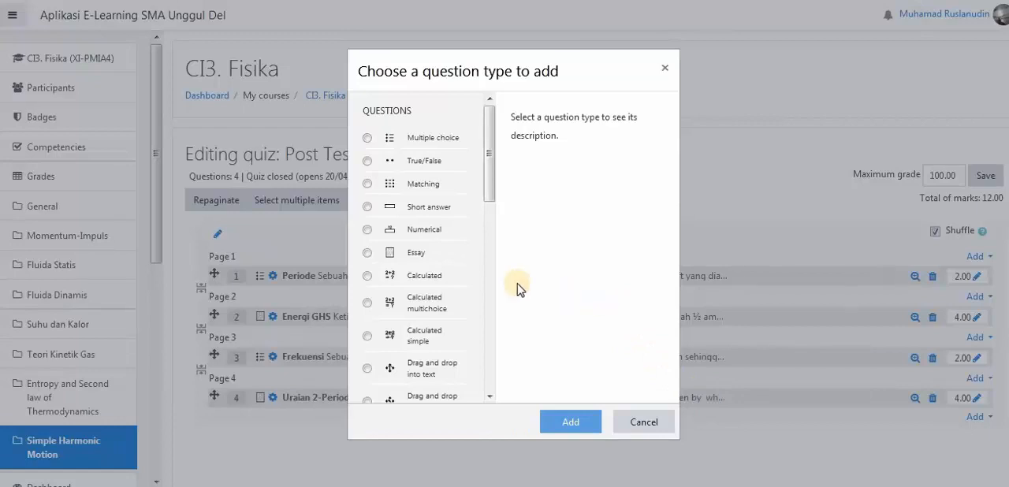
{"action": "left_click", "coordinate": [436, 139]}
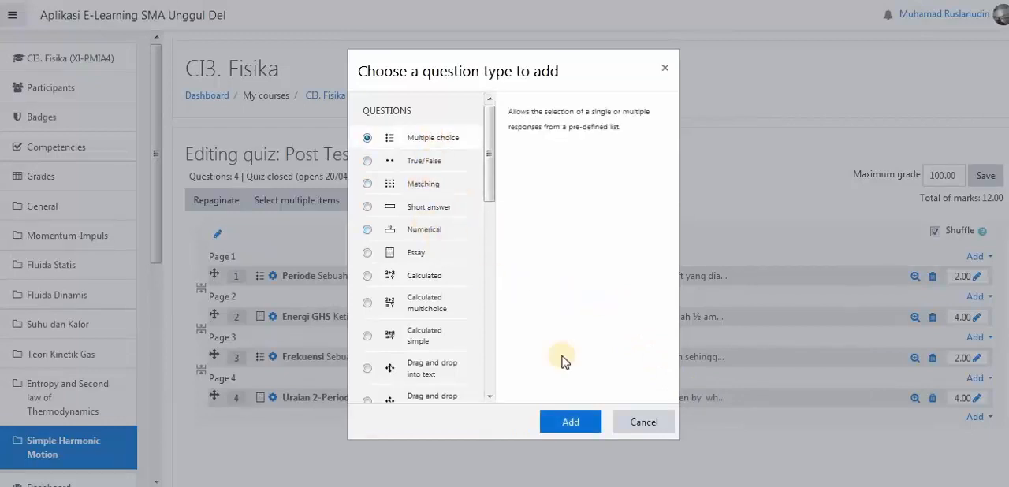
{"action": "left_click", "coordinate": [573, 422]}
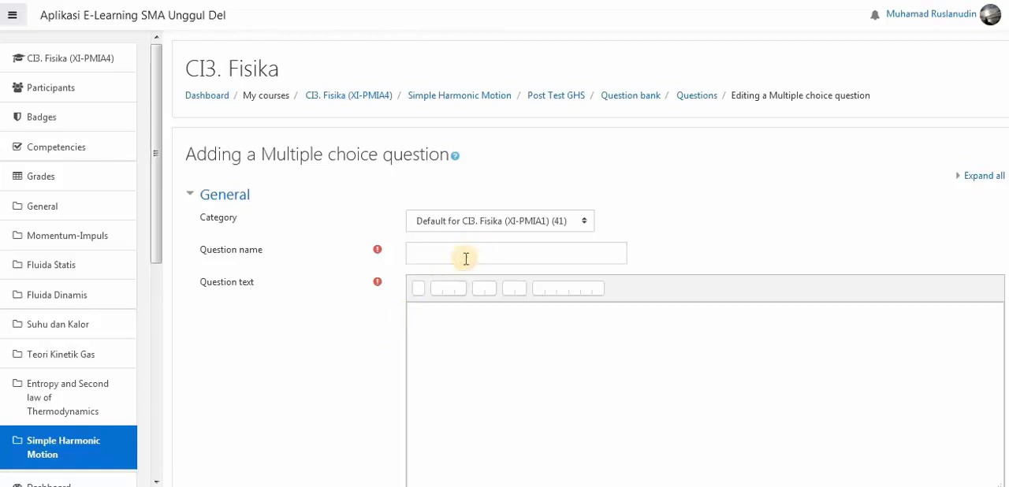
- Name the multiple choice question "Energi GHS"
{"action": "left_click", "coordinate": [466, 253]}
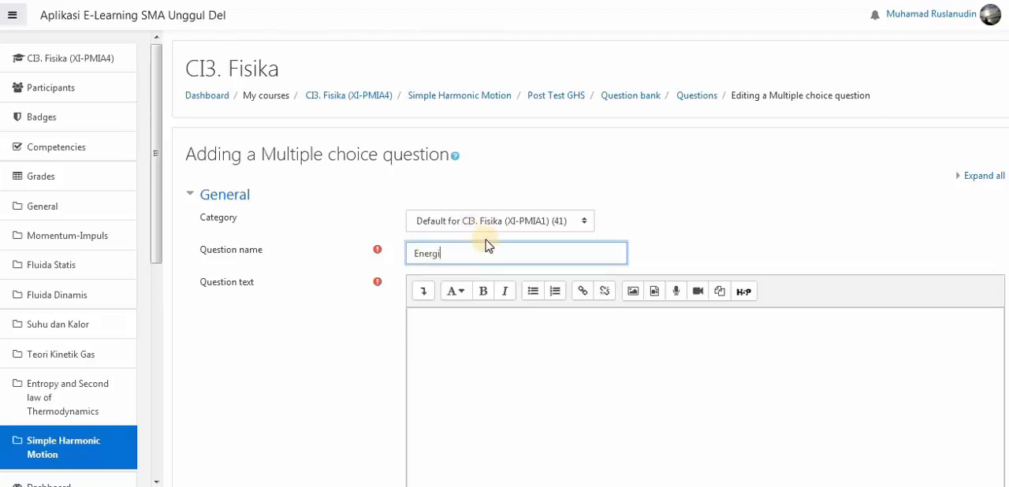
{"action": "type", "text": "GHS"}
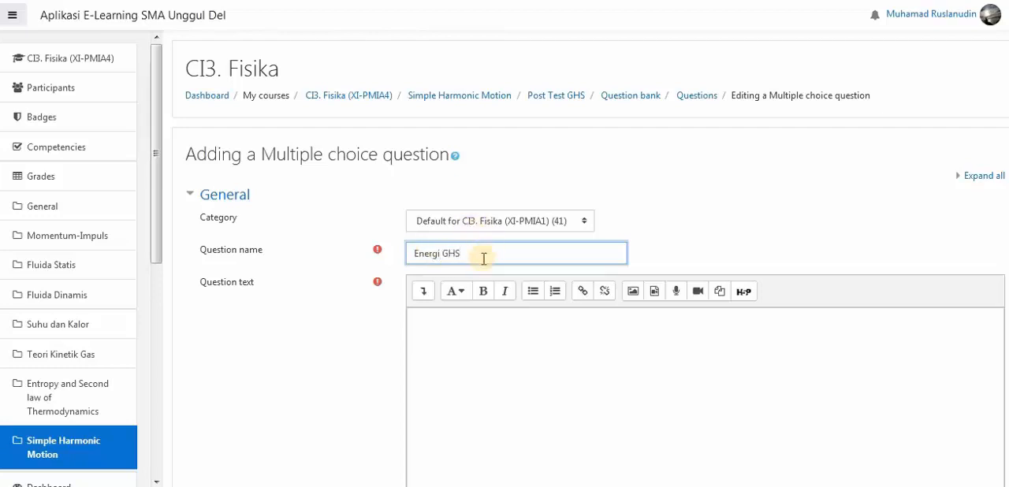
{"action": "left_click", "coordinate": [489, 324]}
- Copy the text of question 5 from the Word document SOAL Latihan -1 and paste it into the Moodle question text
{"action": "mouse_move", "coordinate": [319, 437]}
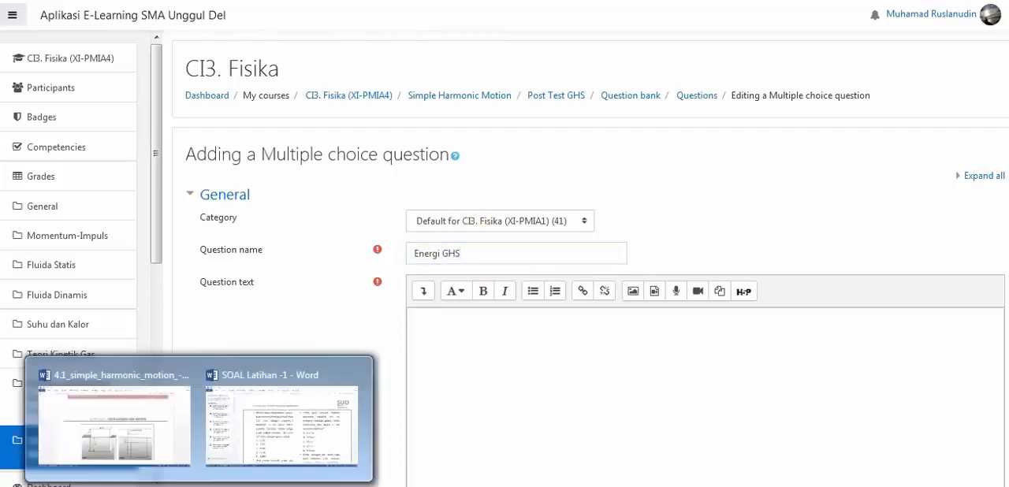
{"action": "left_click", "coordinate": [272, 448]}
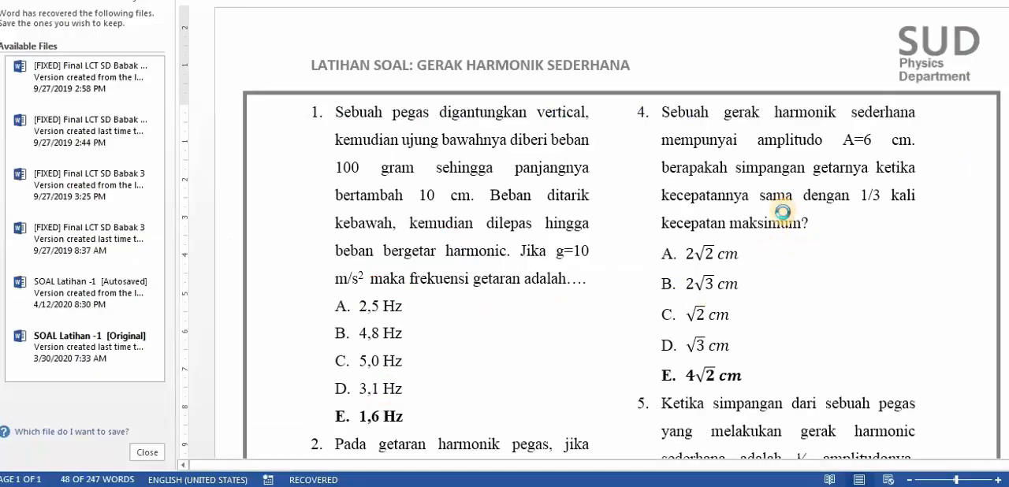
{"action": "scroll", "coordinate": [786, 225], "scroll_direction": "down", "scroll_amount": 1}
{"action": "scroll", "coordinate": [757, 260], "scroll_direction": "down", "scroll_amount": 4}
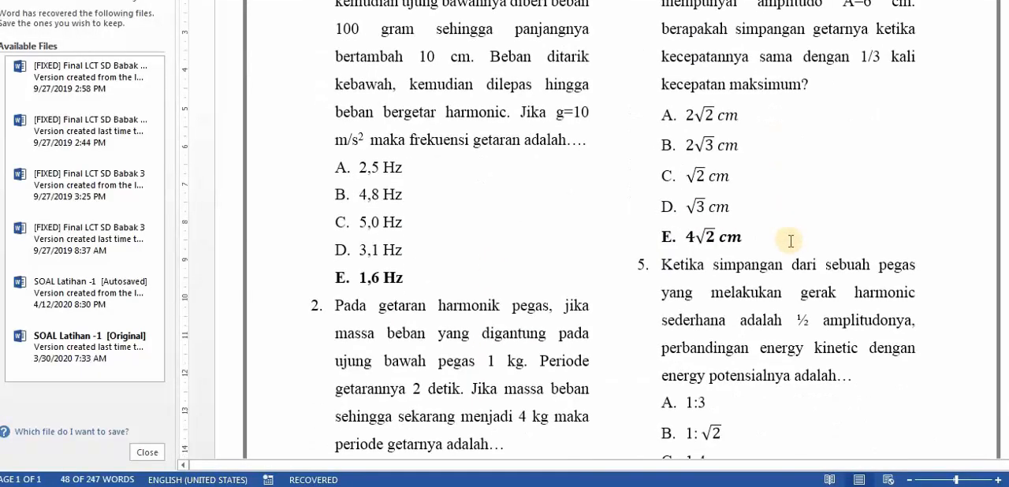
{"action": "left_click", "coordinate": [663, 172]}
{"action": "left_click_drag", "start_coordinate": [725, 235], "coordinate": [860, 279]}
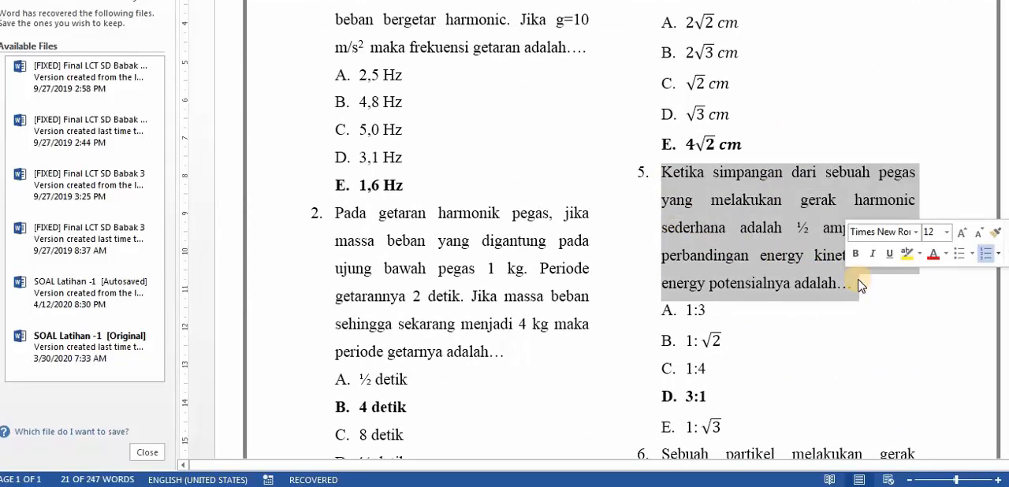
{"action": "mouse_move", "coordinate": [197, 483]}
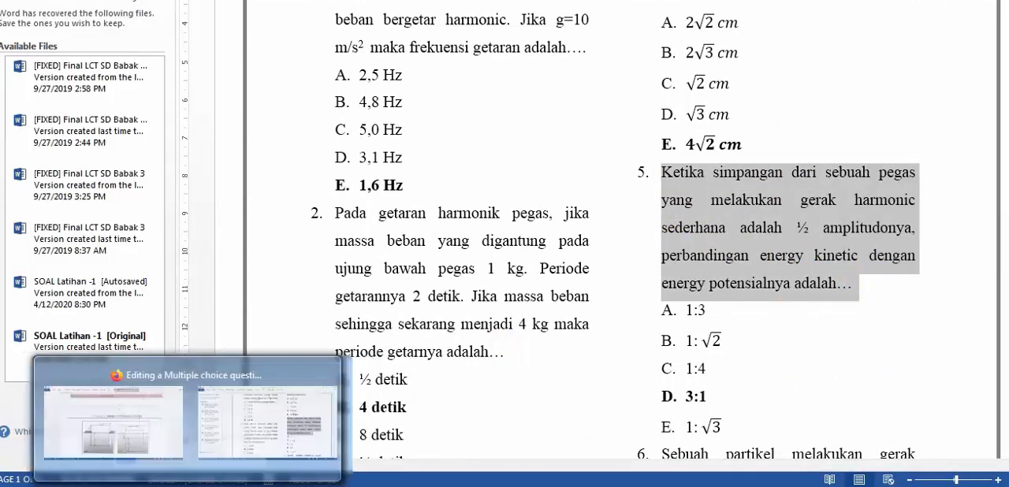
{"action": "left_click", "coordinate": [162, 482]}
{"action": "left_click", "coordinate": [494, 334]}
{"action": "type", "text": "Ketika simpangan dari sebuah pegas yang melakukan gerak harmonic sederhana adalah ½ amplitudonya, perbandingan energy kinetic dengan energy potensialnya adalah..."}
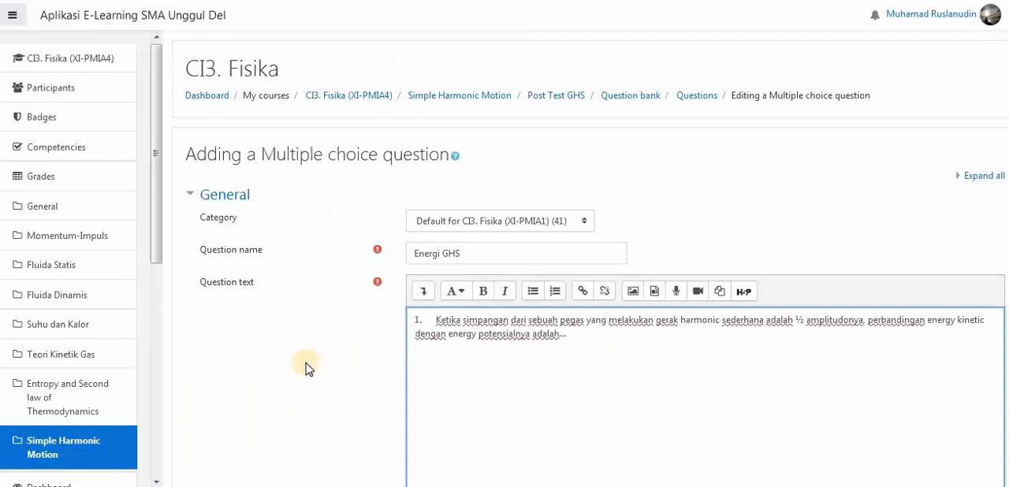
- Delete the list number in front of the pasted question text
{"action": "left_click_drag", "start_coordinate": [438, 321], "coordinate": [351, 337]}
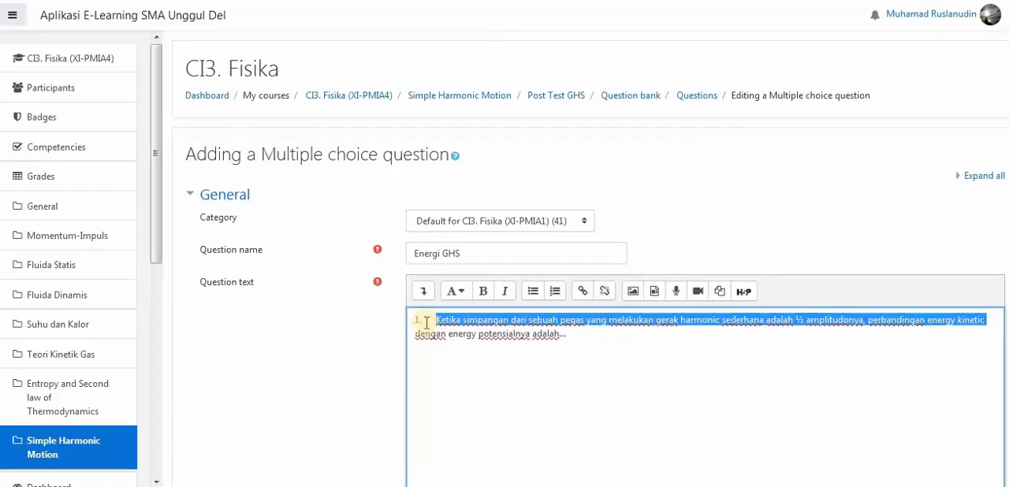
{"action": "left_click", "coordinate": [428, 321]}
{"action": "left_click_drag", "start_coordinate": [433, 319], "coordinate": [405, 326]}
{"action": "key", "text": "BackSpace"}
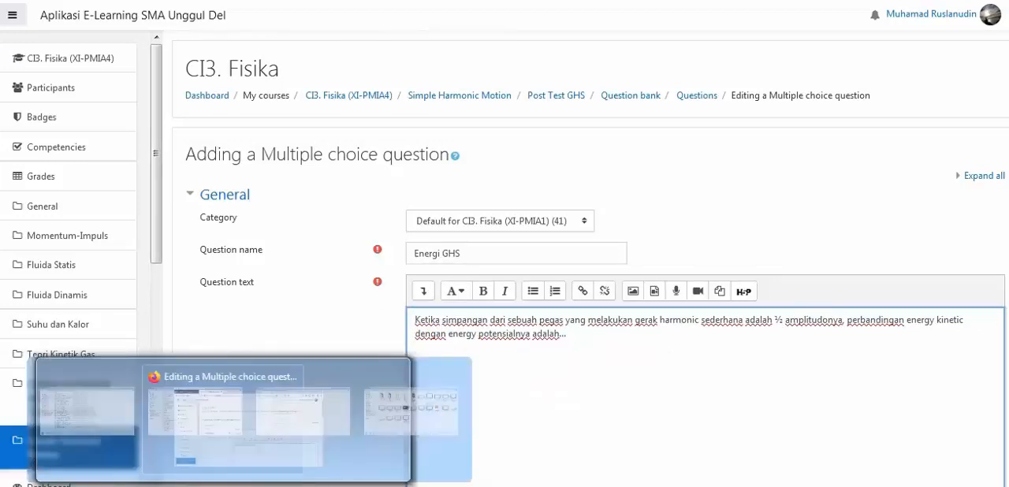
- Copy answer options A to E of question 5 from the Word document and paste them below the Moodle question text
{"action": "mouse_move", "coordinate": [334, 441]}
{"action": "left_click", "coordinate": [360, 396]}
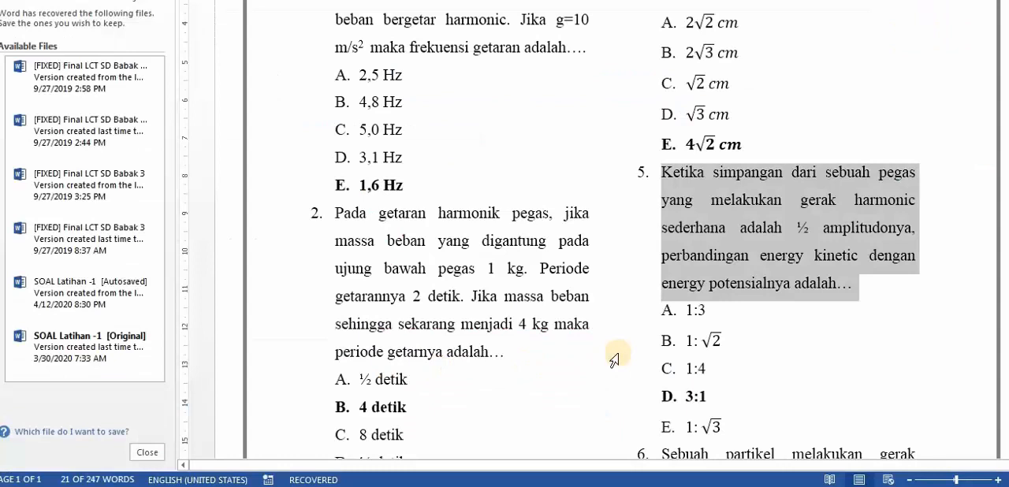
{"action": "left_click", "coordinate": [762, 398]}
{"action": "left_click", "coordinate": [720, 426]}
{"action": "left_click_drag", "start_coordinate": [683, 375], "coordinate": [674, 315]}
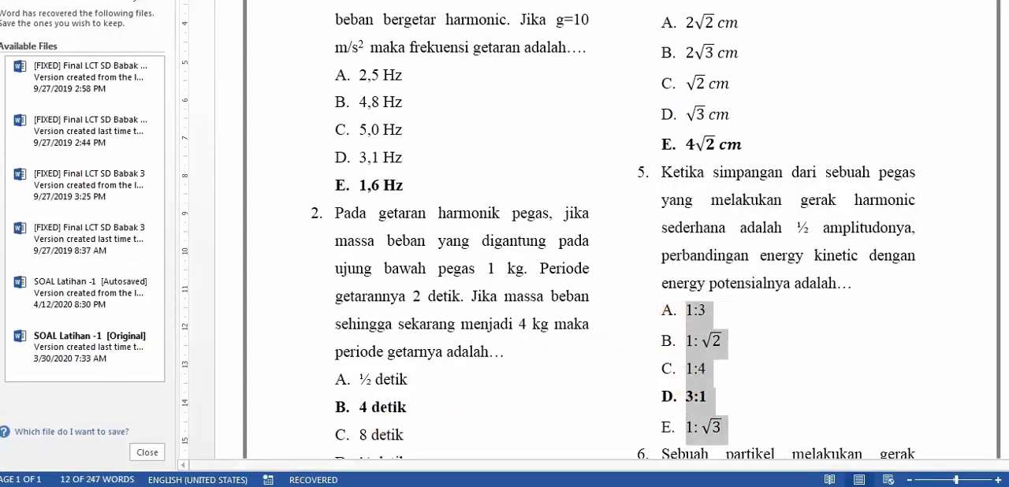
{"action": "mouse_move", "coordinate": [237, 482]}
{"action": "left_click", "coordinate": [284, 374]}
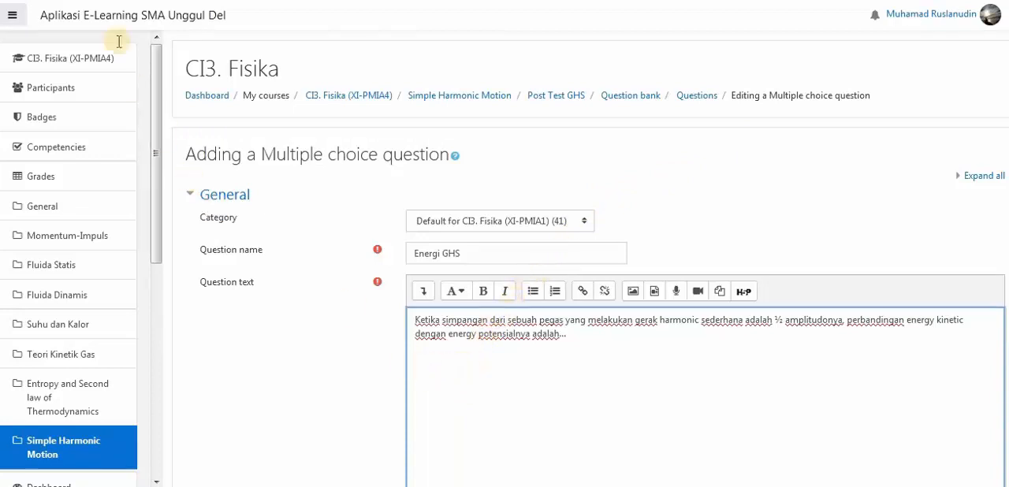
{"action": "type", "text": "A.\t1:3 B.\t1: C.\t1:4 D.\t3:1 E.\t1:"}
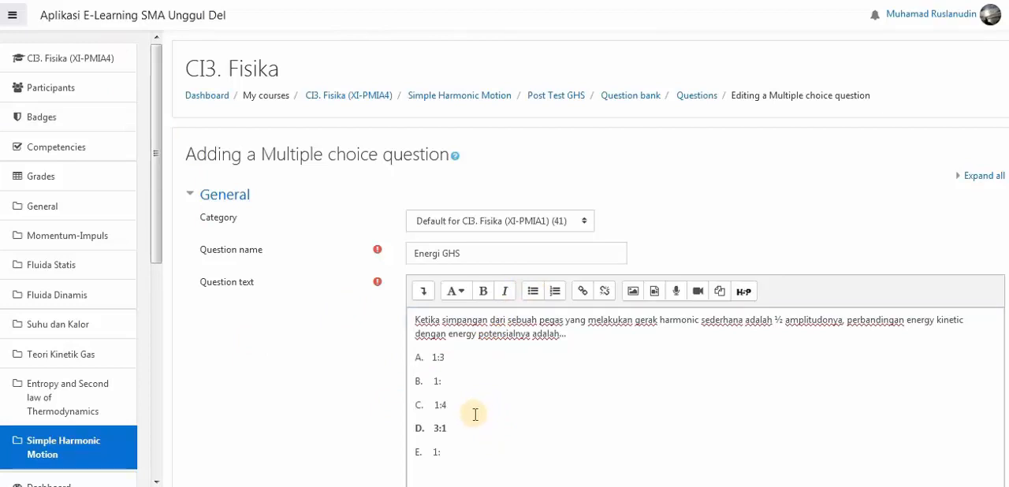
{"action": "left_click", "coordinate": [455, 369]}
- Set the question's default mark to 2
{"action": "scroll", "coordinate": [455, 369], "scroll_direction": "down", "scroll_amount": 3}
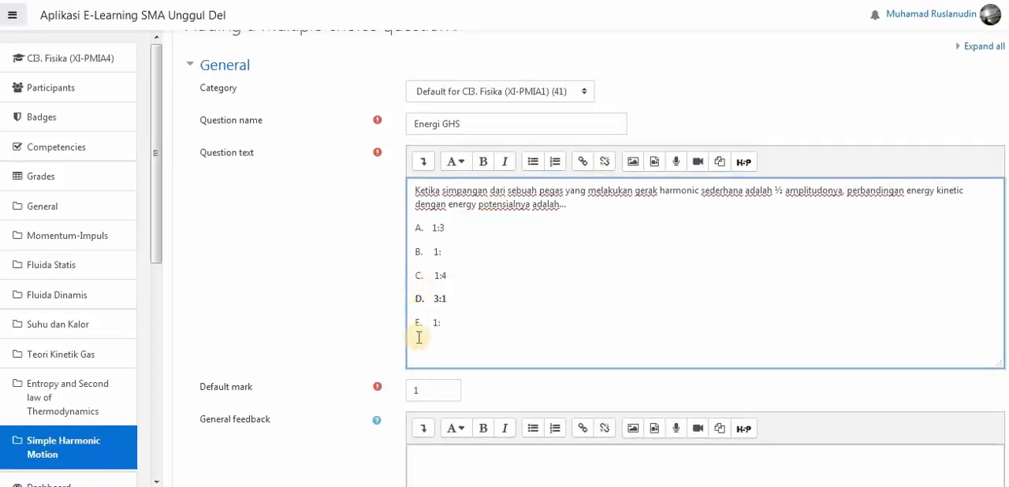
{"action": "double_click", "coordinate": [440, 391]}
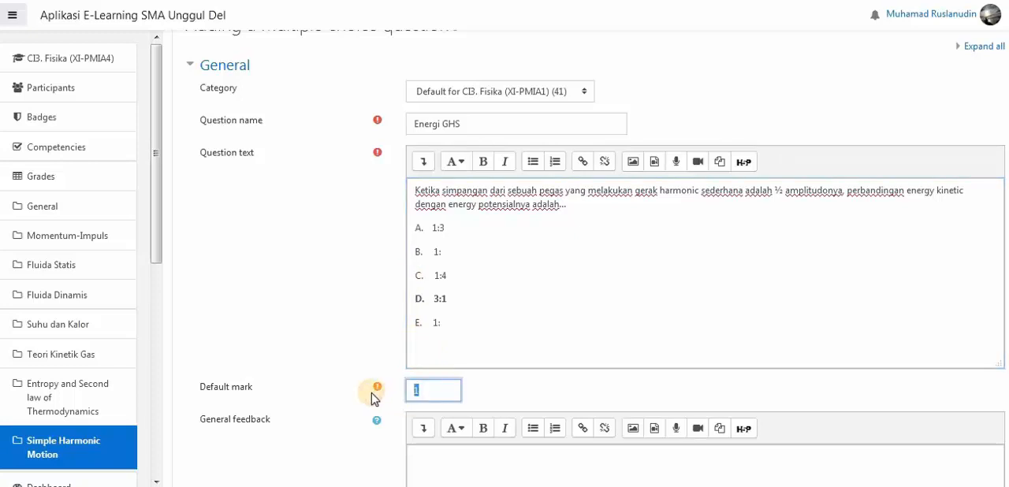
{"action": "type", "text": "2"}
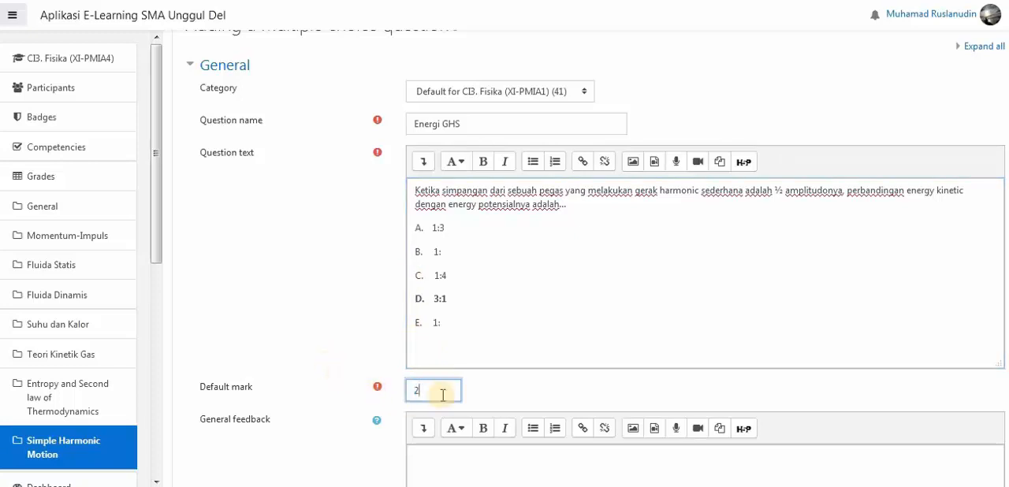
{"action": "left_click", "coordinate": [409, 213]}
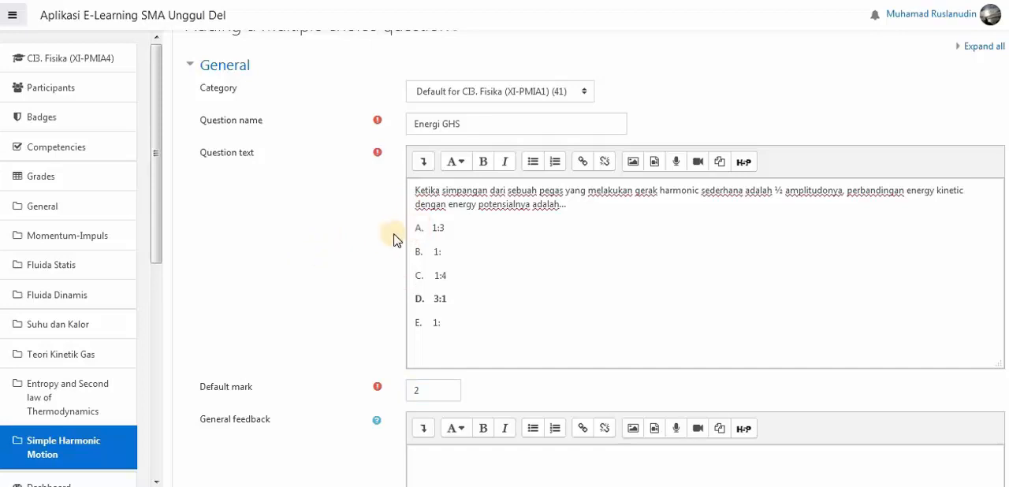
- Enter "3 : 1" as answer choice 1 and set its grade to 100%
{"action": "scroll", "coordinate": [455, 244], "scroll_direction": "down", "scroll_amount": 1}
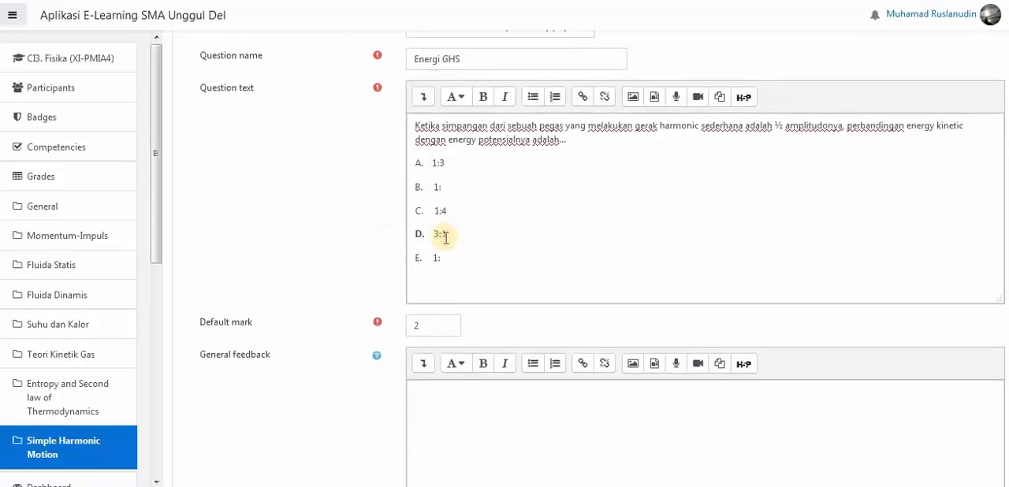
{"action": "scroll", "coordinate": [445, 237], "scroll_direction": "down", "scroll_amount": 3}
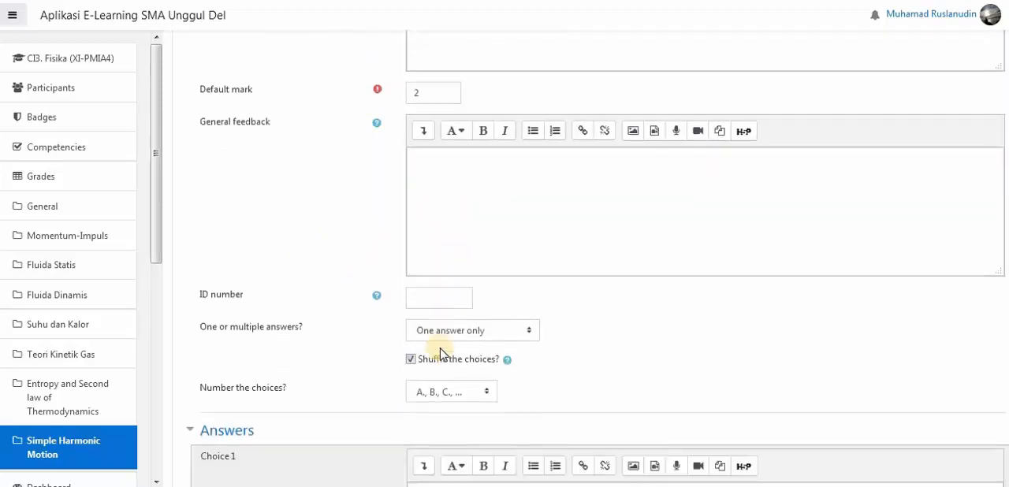
{"action": "scroll", "coordinate": [440, 347], "scroll_direction": "down", "scroll_amount": 2}
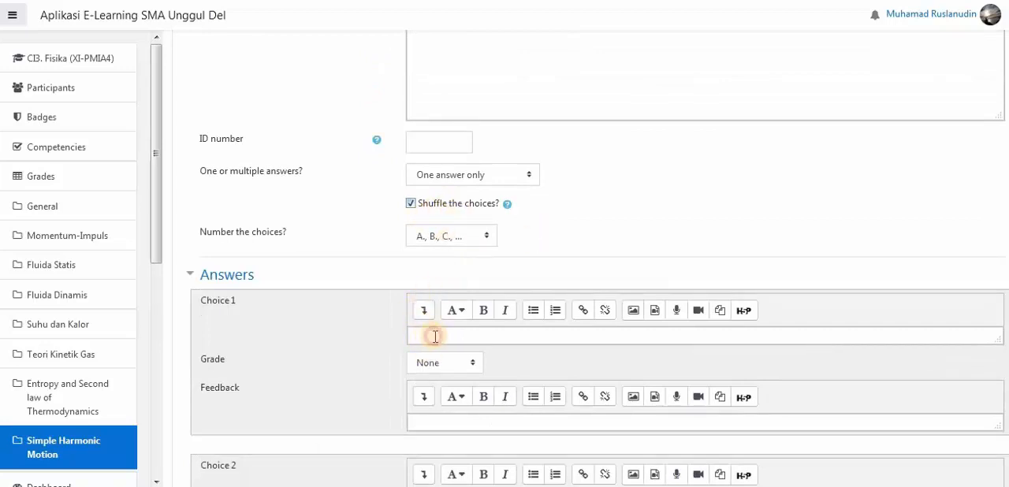
{"action": "left_click", "coordinate": [434, 337]}
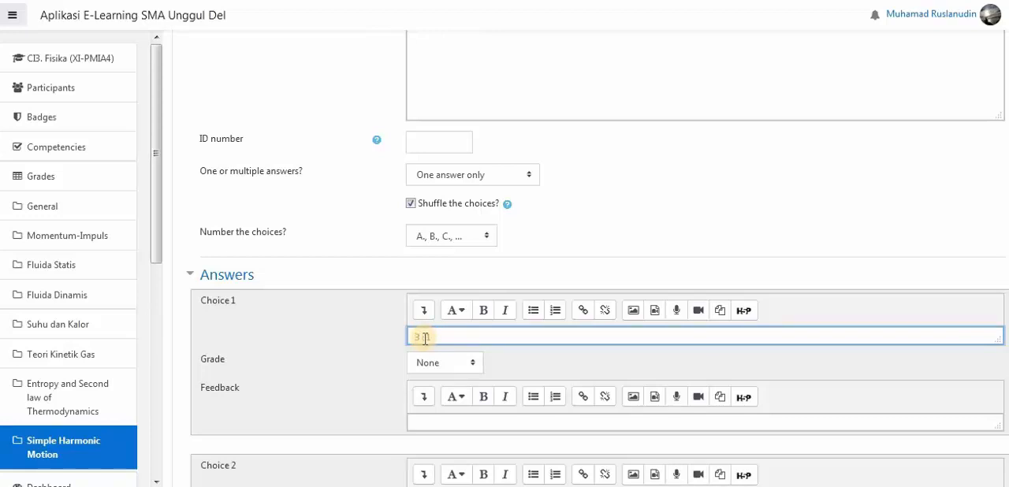
{"action": "left_click", "coordinate": [464, 364]}
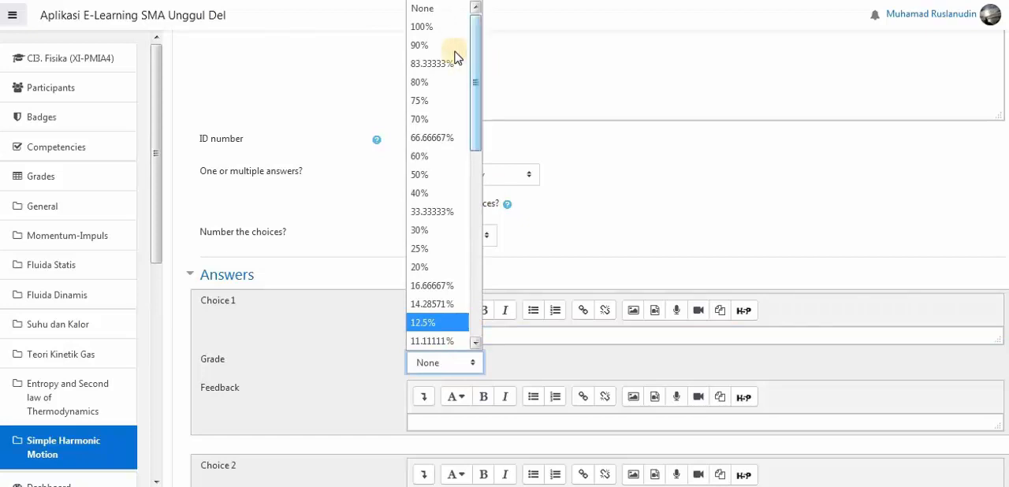
{"action": "left_click", "coordinate": [438, 28]}
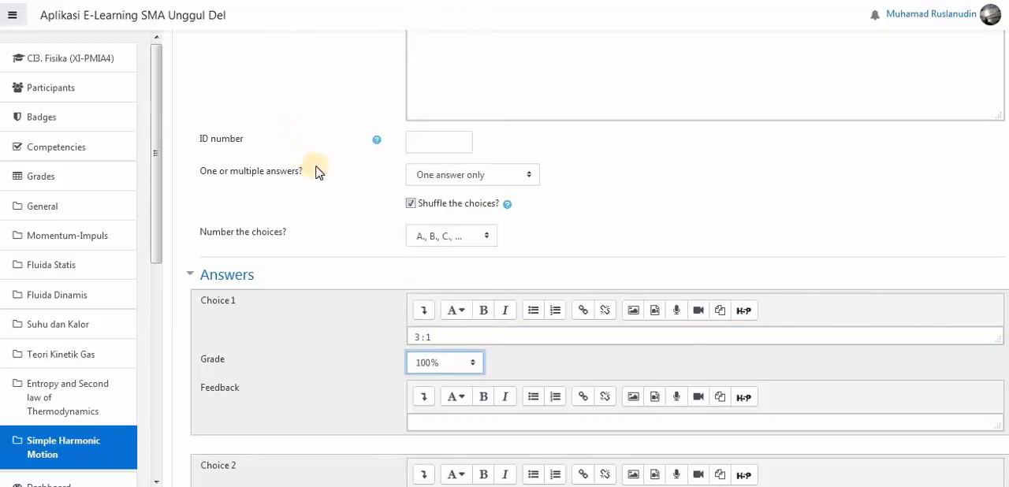
- Fill in the wrong answers for choices 2 and 3, with "1 : 3" as choice 3
{"action": "scroll", "coordinate": [315, 172], "scroll_direction": "up", "scroll_amount": 5}
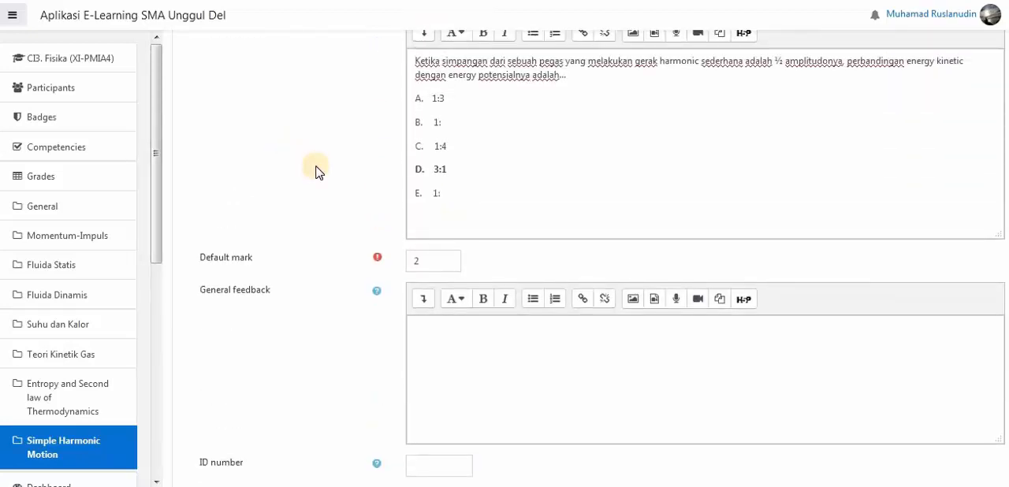
{"action": "scroll", "coordinate": [316, 172], "scroll_direction": "down", "scroll_amount": 11}
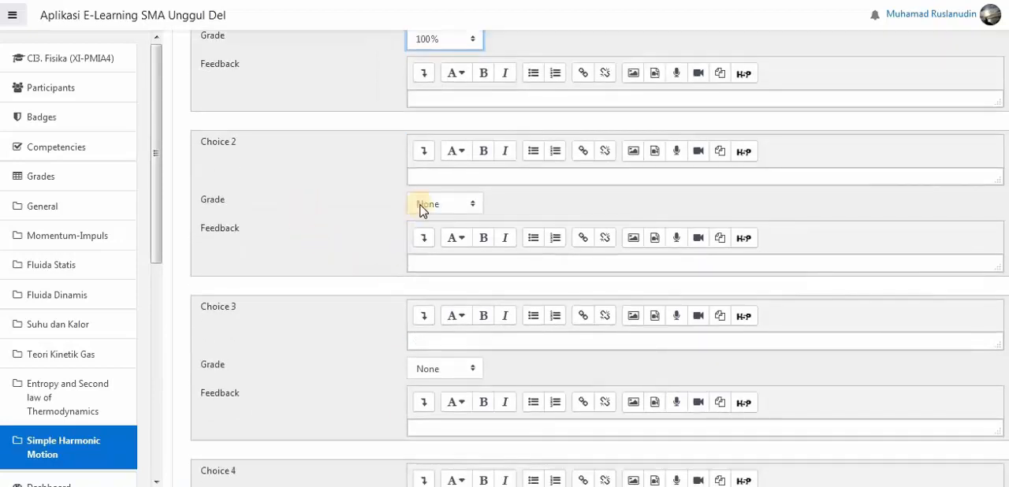
{"action": "left_click", "coordinate": [424, 177]}
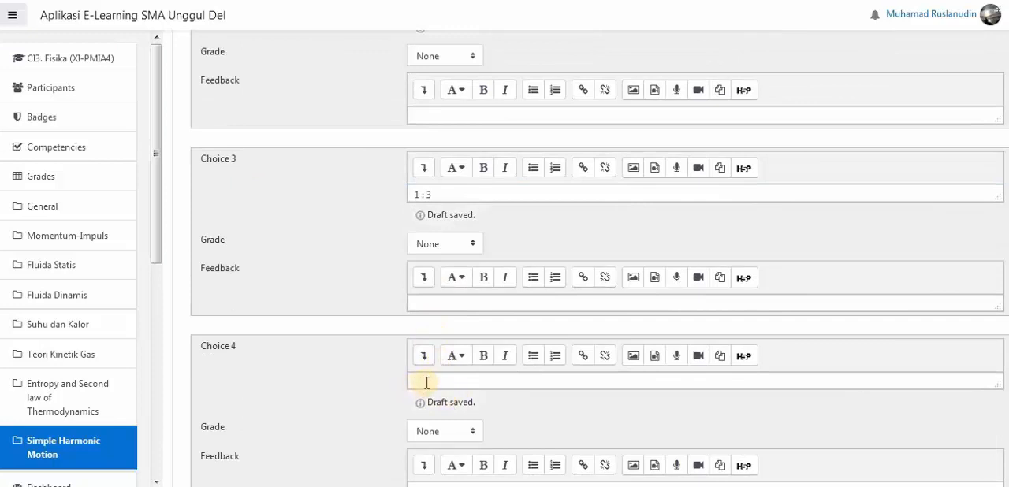
- Enter "1 : √2" as answer choice 4, inserting the square root of 2 with the MathType equation editor
{"action": "left_click", "coordinate": [427, 382]}
{"action": "type", "text": "1"}
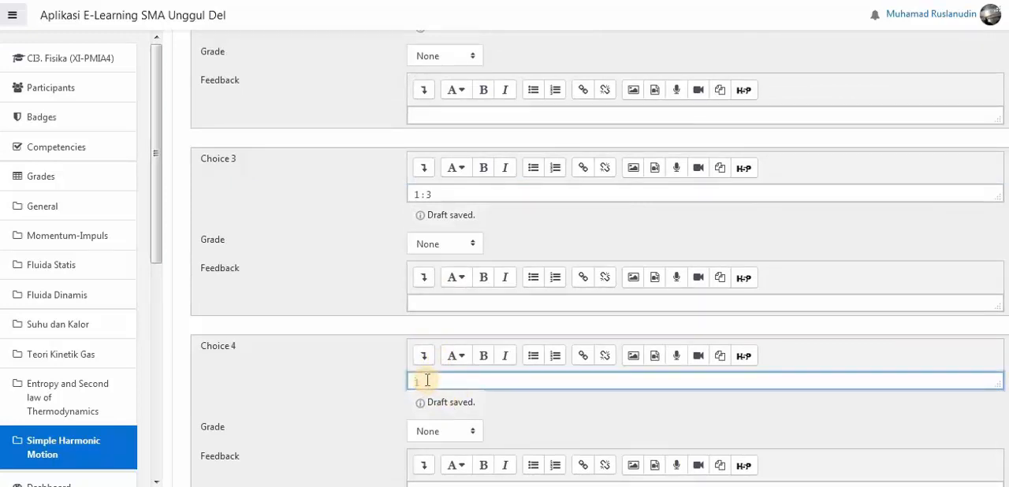
{"action": "type", "text": " :"}
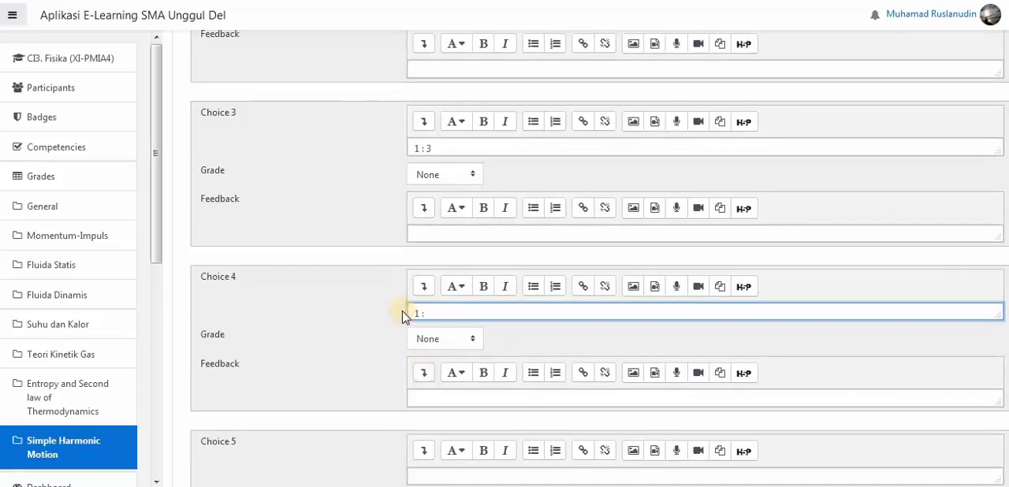
{"action": "left_click", "coordinate": [422, 288]}
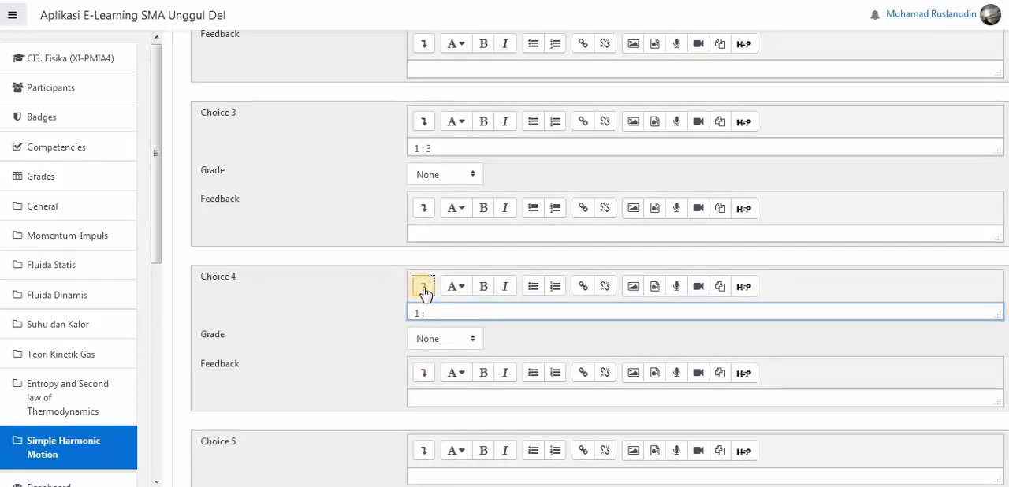
{"action": "left_click", "coordinate": [423, 289]}
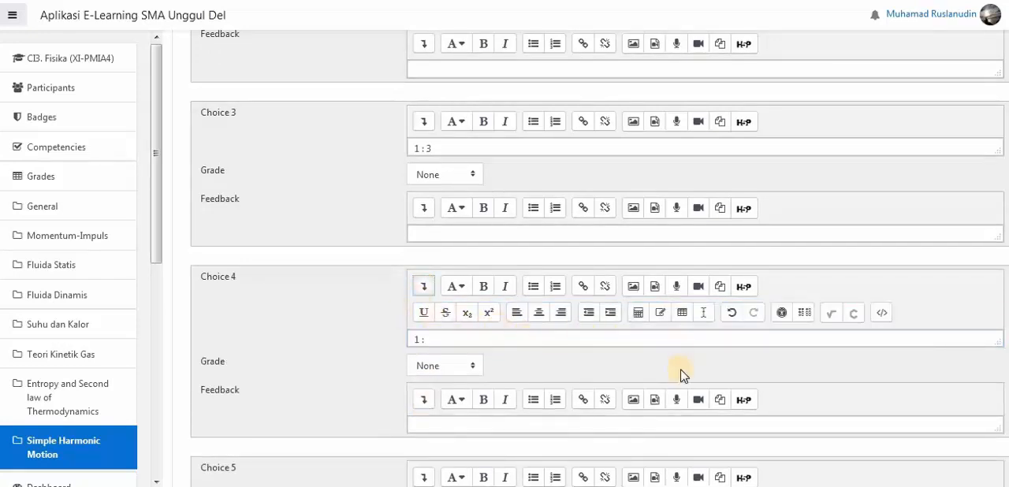
{"action": "left_click", "coordinate": [832, 315]}
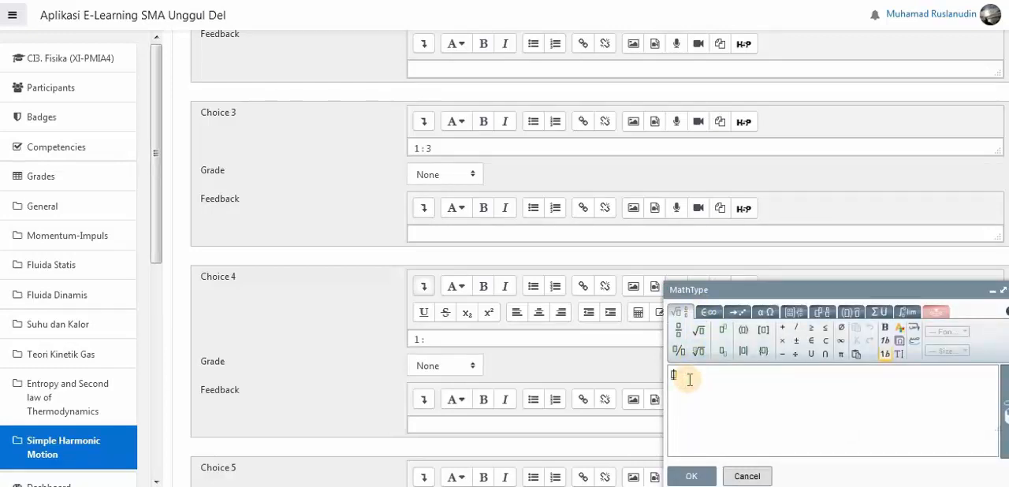
{"action": "left_click", "coordinate": [698, 331]}
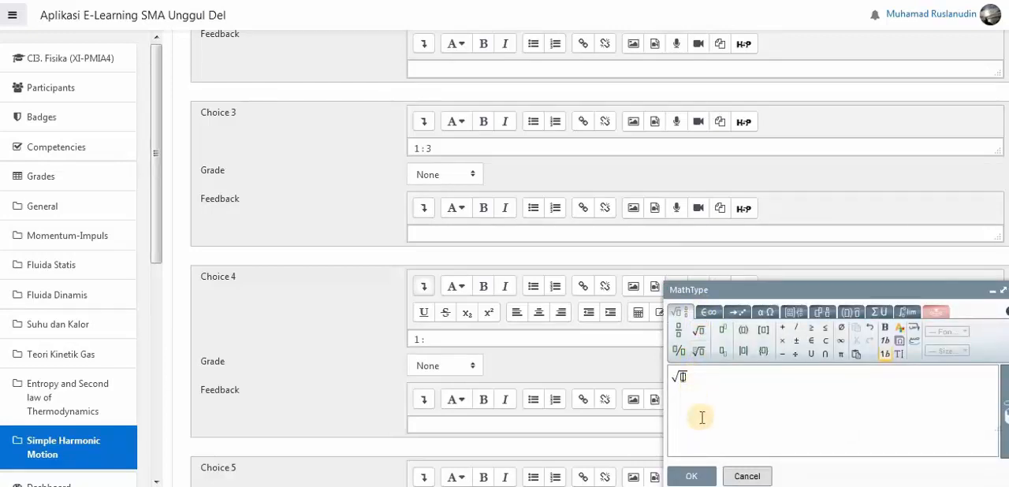
{"action": "type", "text": "2"}
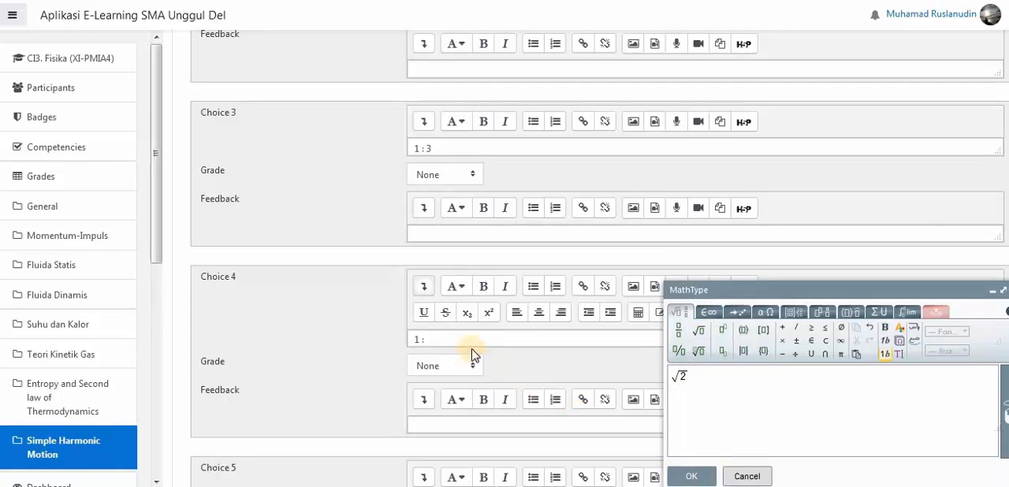
- Enter "1 : √3" as answer choice 5, inserting the square root of 3 with the MathType equation editor
{"action": "scroll", "coordinate": [344, 347], "scroll_direction": "down", "scroll_amount": 2}
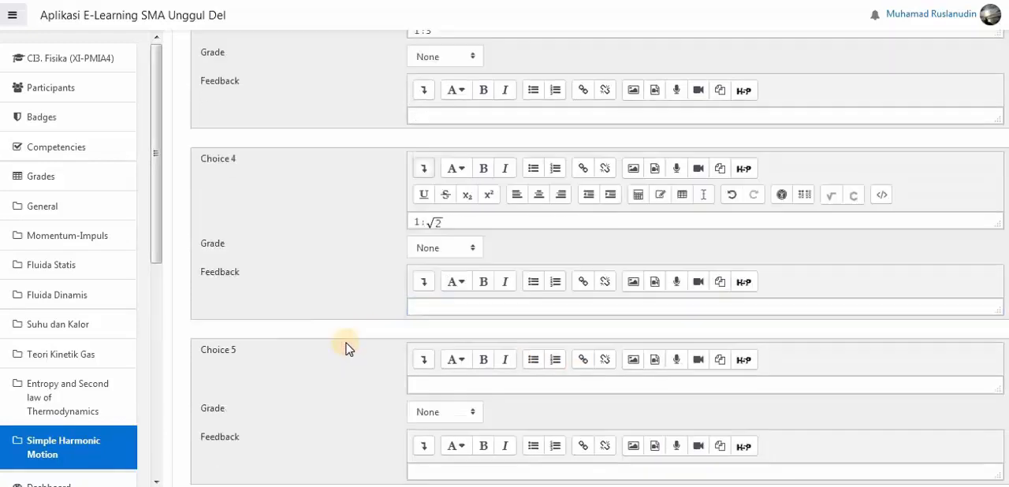
{"action": "left_click", "coordinate": [429, 371]}
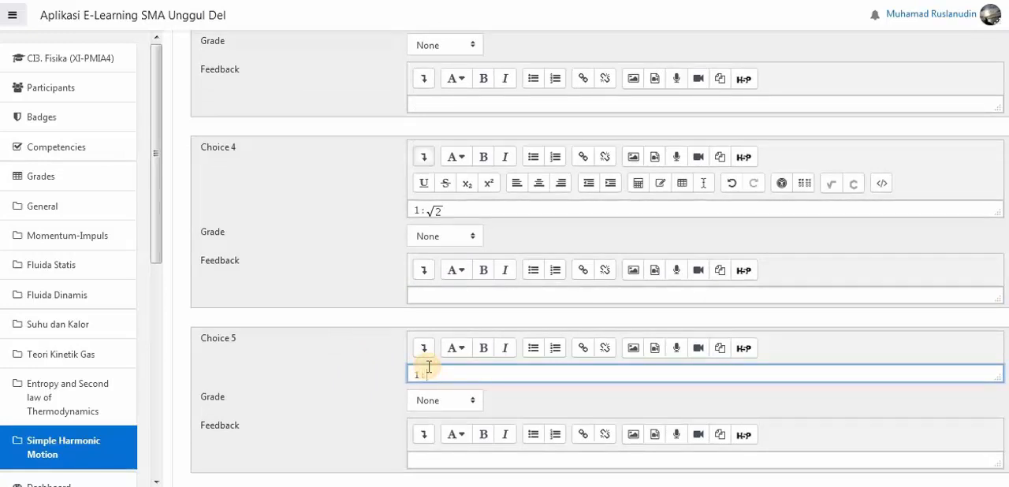
{"action": "left_click", "coordinate": [423, 348]}
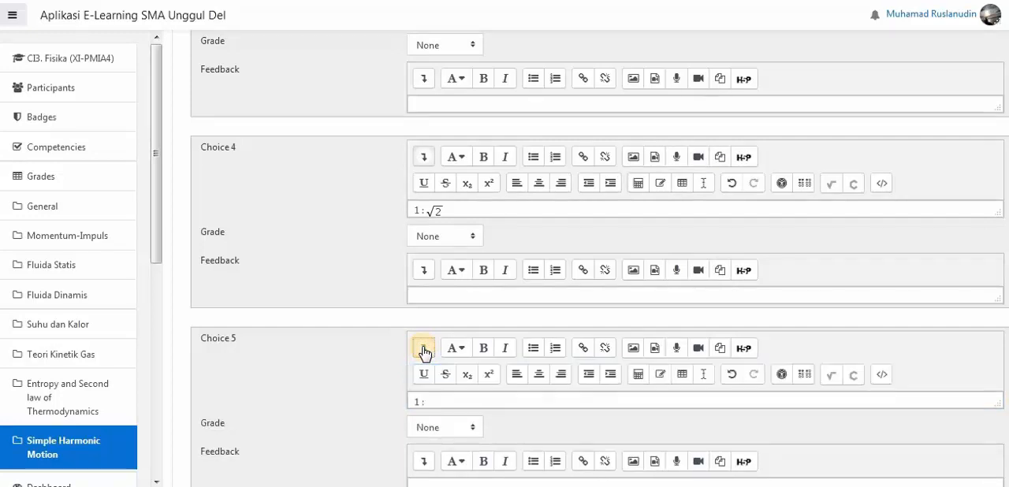
{"action": "left_click", "coordinate": [833, 377]}
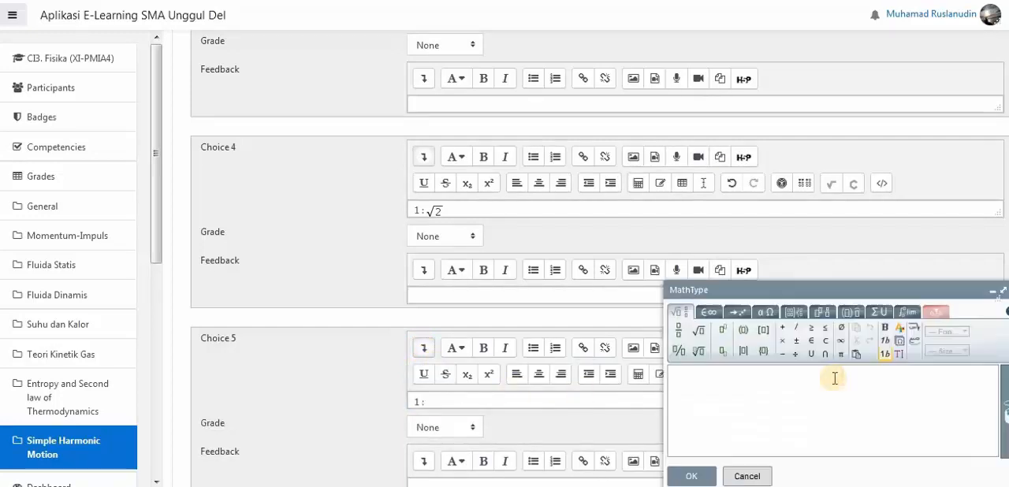
{"action": "left_click", "coordinate": [700, 334]}
{"action": "type", "text": "3"}
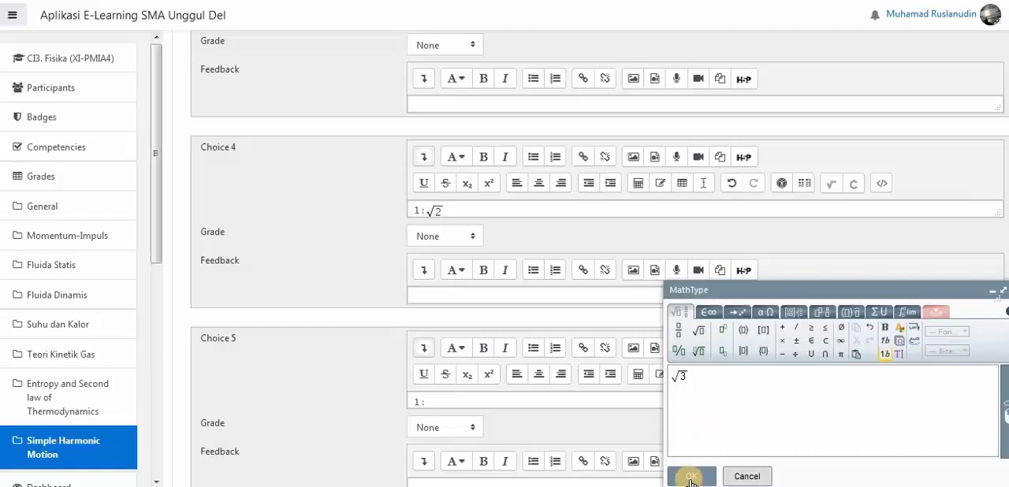
{"action": "left_click", "coordinate": [689, 477]}
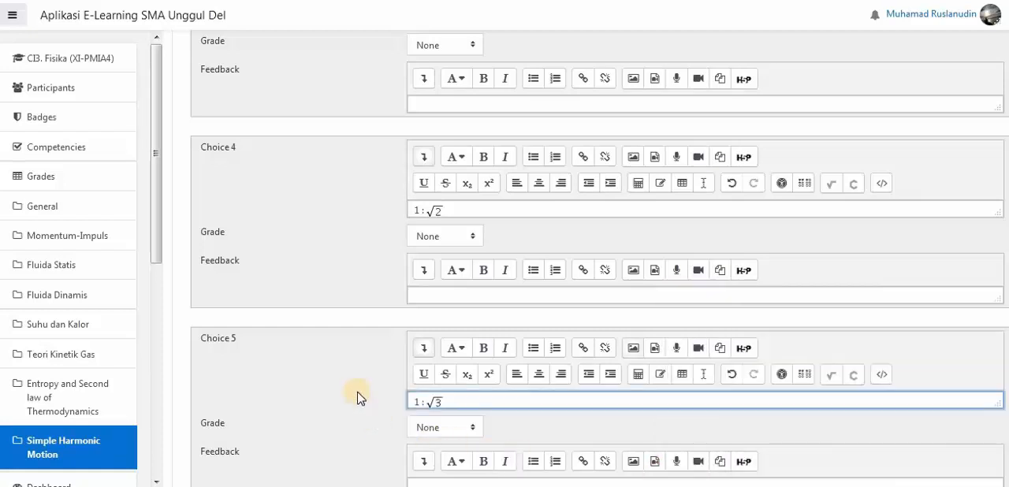
- Save the finished multiple choice question to the Post Test GHS quiz
{"action": "scroll", "coordinate": [357, 382], "scroll_direction": "down", "scroll_amount": 3}
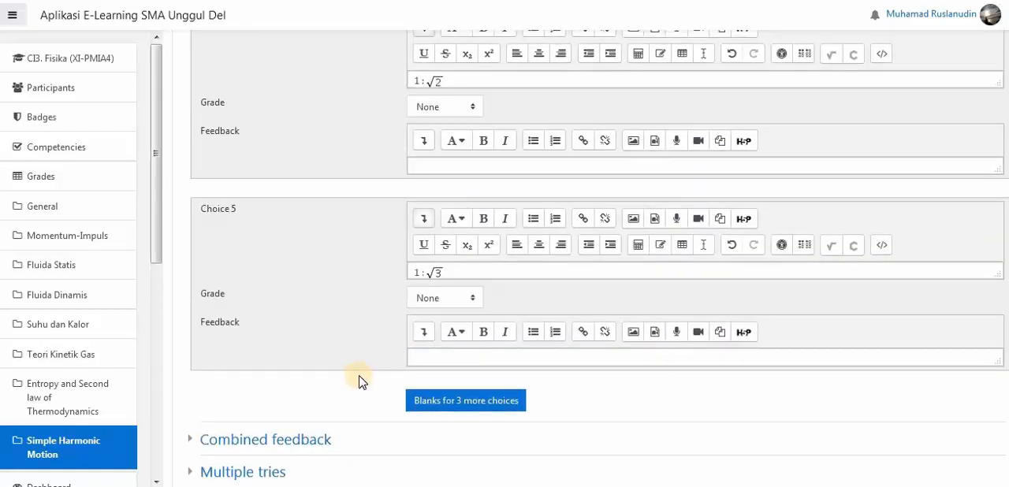
{"action": "scroll", "coordinate": [363, 379], "scroll_direction": "down", "scroll_amount": 5}
{"action": "left_click", "coordinate": [460, 335]}
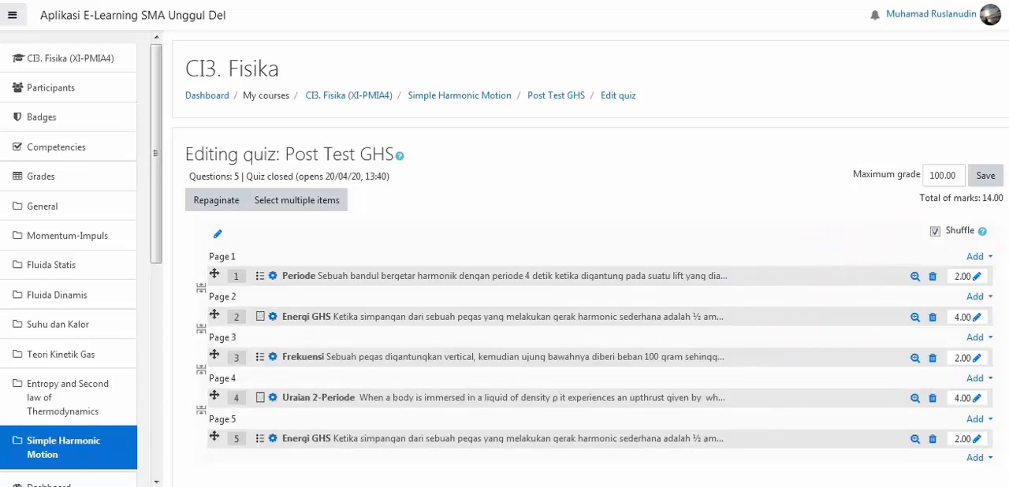
- Add a new question of type Essay at the end of the quiz, after question 5
{"action": "scroll", "coordinate": [788, 209], "scroll_direction": "down", "scroll_amount": 1}
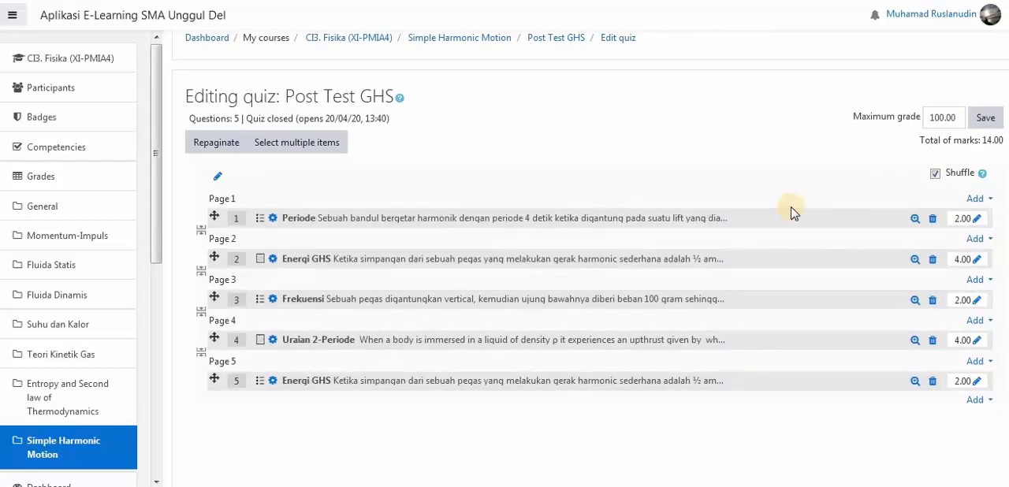
{"action": "left_click", "coordinate": [983, 409]}
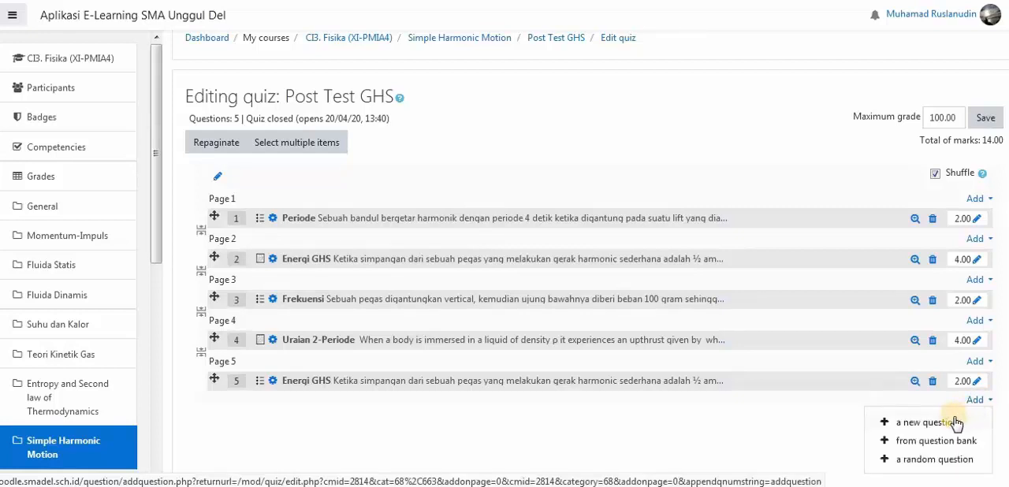
{"action": "left_click", "coordinate": [957, 422]}
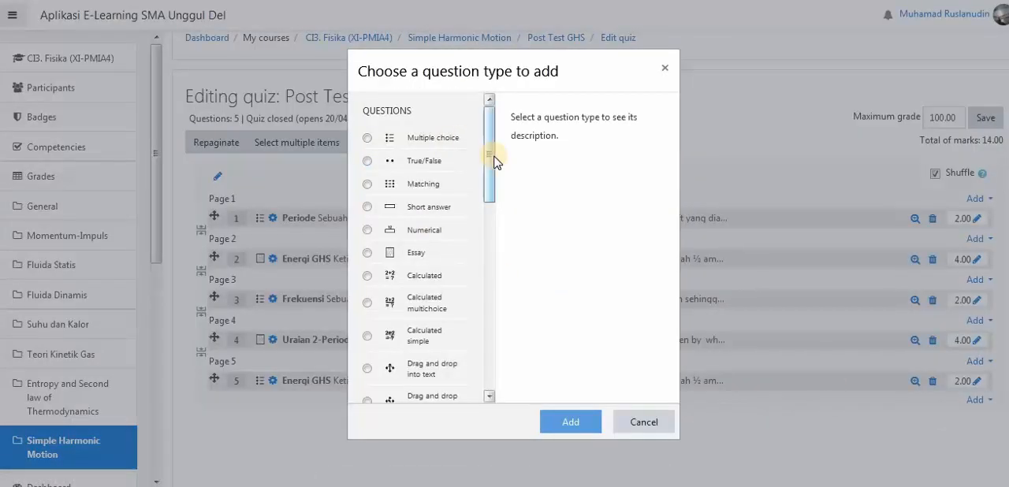
{"action": "scroll", "coordinate": [465, 196], "scroll_direction": "down", "scroll_amount": 2}
{"action": "left_click", "coordinate": [392, 159]}
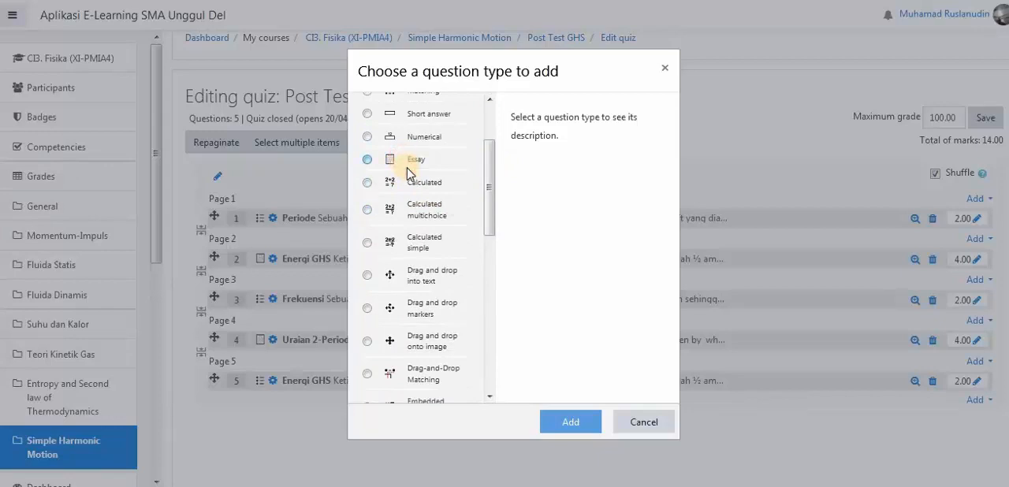
{"action": "left_click", "coordinate": [567, 423]}
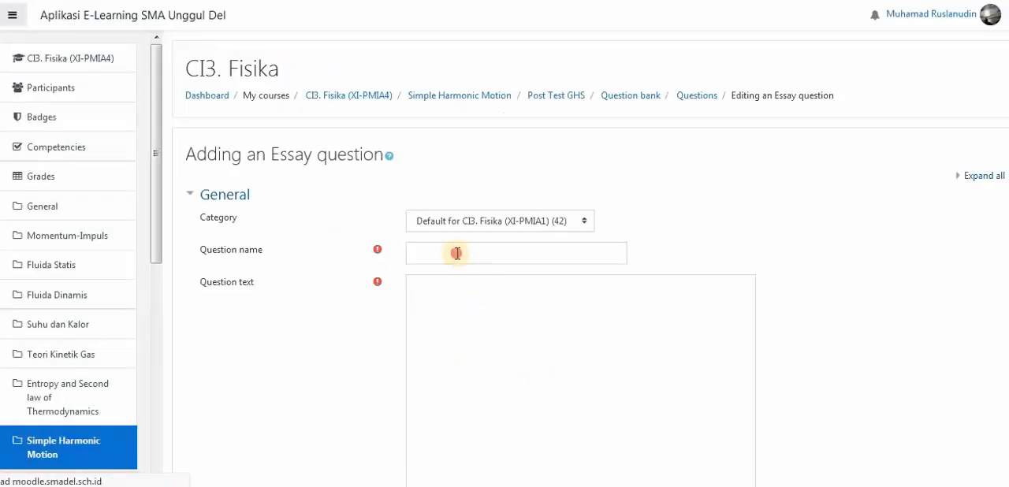
- Name the essay question "Uraian 3"
{"action": "left_click", "coordinate": [455, 252]}
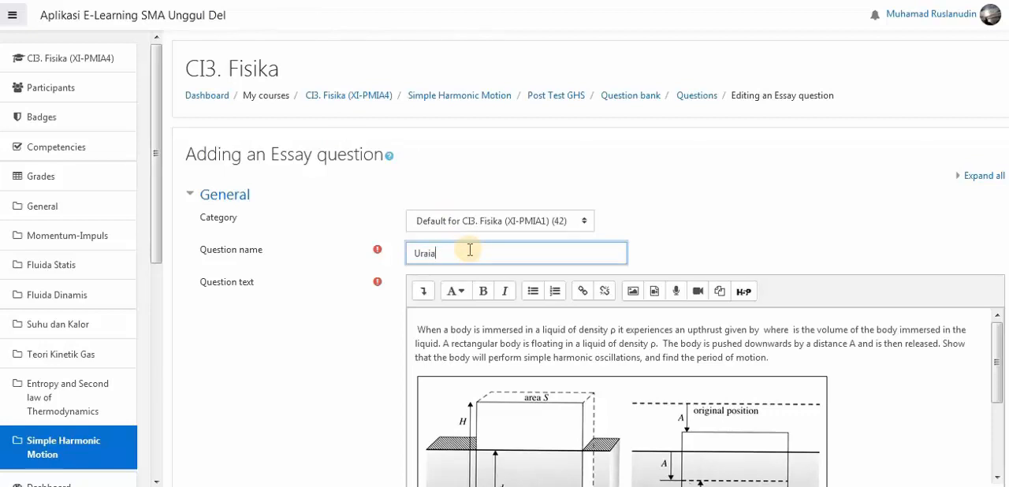
{"action": "type", "text": "3"}
{"action": "left_click", "coordinate": [266, 353]}
{"action": "scroll", "coordinate": [268, 351], "scroll_direction": "down", "scroll_amount": 10}
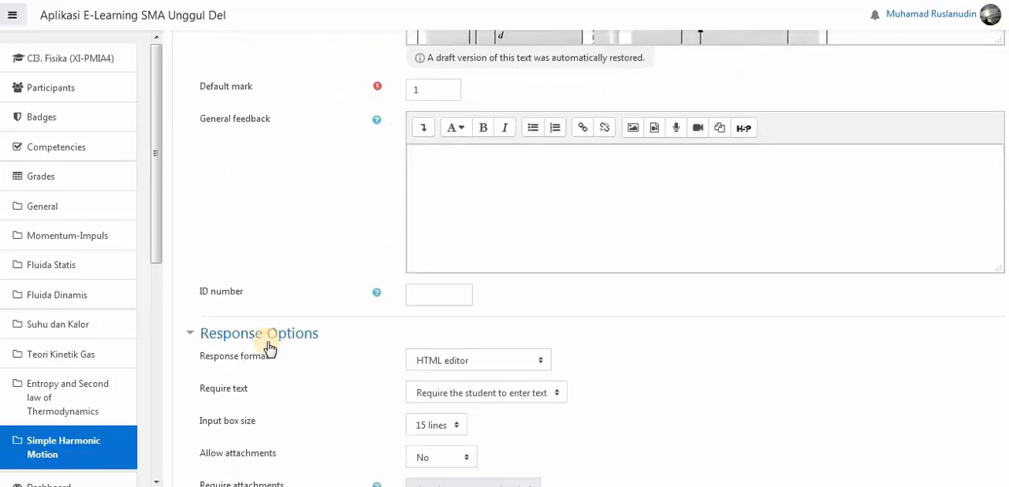
- Set the default mark of the essay question "Uraian 3" to 4
{"action": "scroll", "coordinate": [267, 347], "scroll_direction": "up", "scroll_amount": 5}
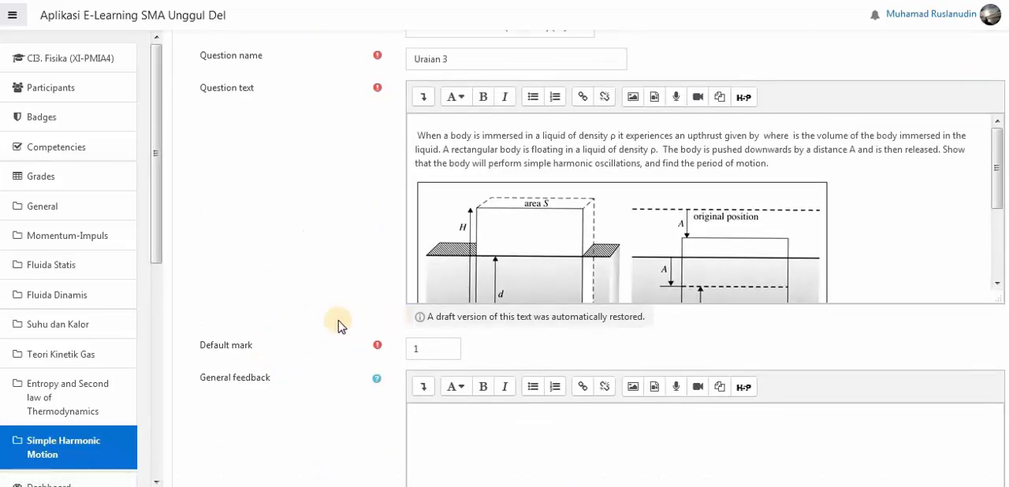
{"action": "scroll", "coordinate": [360, 315], "scroll_direction": "down", "scroll_amount": 3}
{"action": "double_click", "coordinate": [422, 217]}
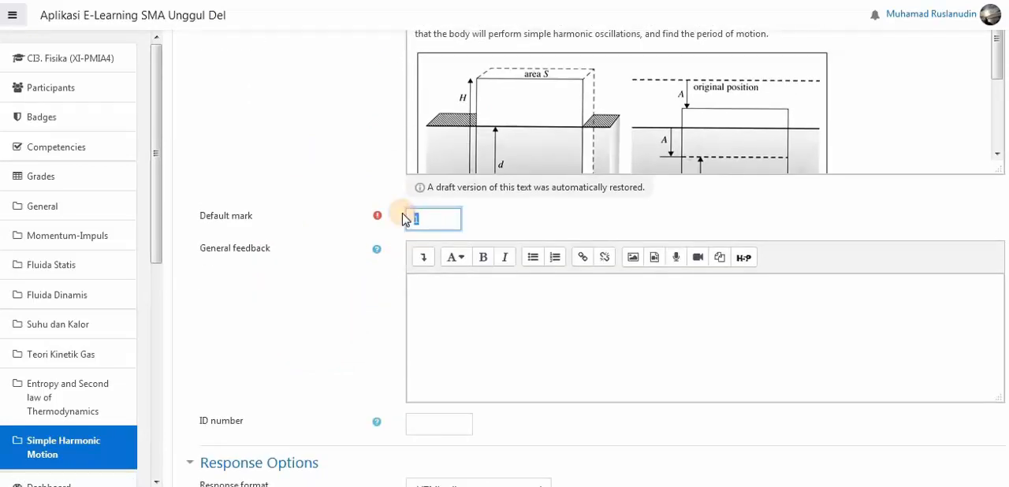
{"action": "type", "text": "4"}
- Try allowing 1 attachment in the essay question's response options and return the setting to No
{"action": "scroll", "coordinate": [339, 292], "scroll_direction": "down", "scroll_amount": 2}
{"action": "scroll", "coordinate": [342, 289], "scroll_direction": "down", "scroll_amount": 5}
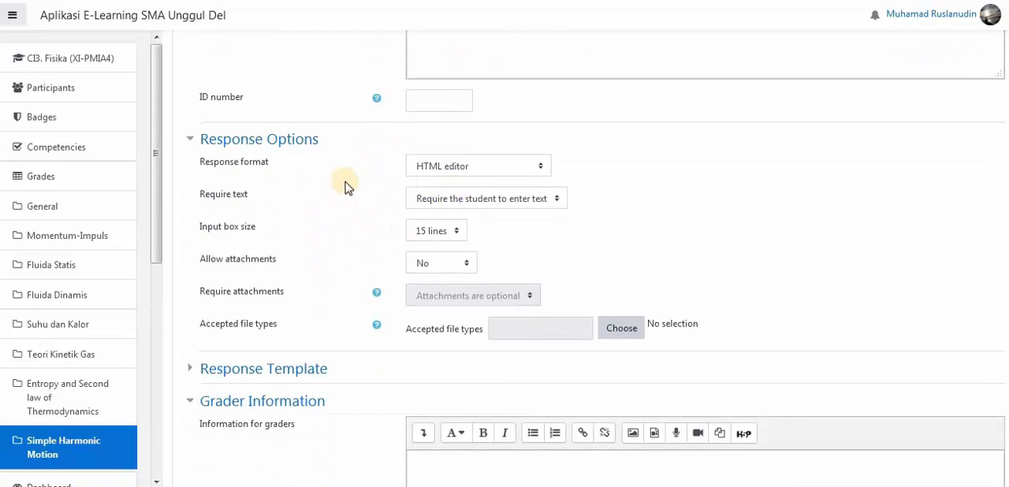
{"action": "left_click", "coordinate": [455, 265]}
{"action": "left_click", "coordinate": [421, 298]}
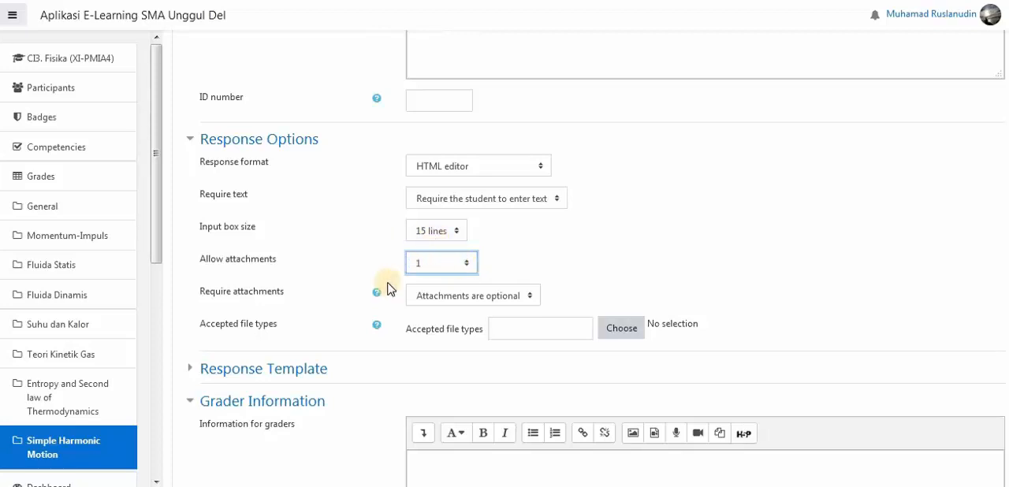
{"action": "left_click", "coordinate": [468, 268]}
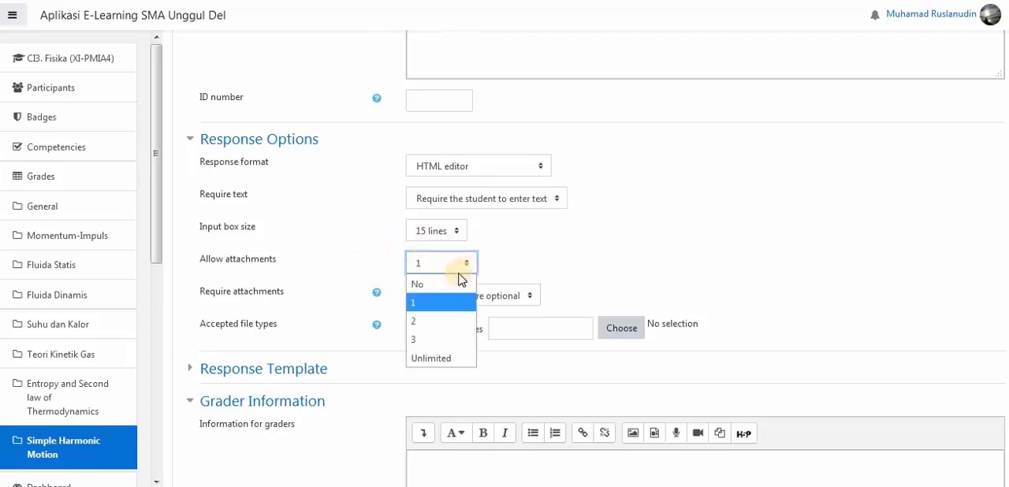
{"action": "left_click", "coordinate": [439, 285]}
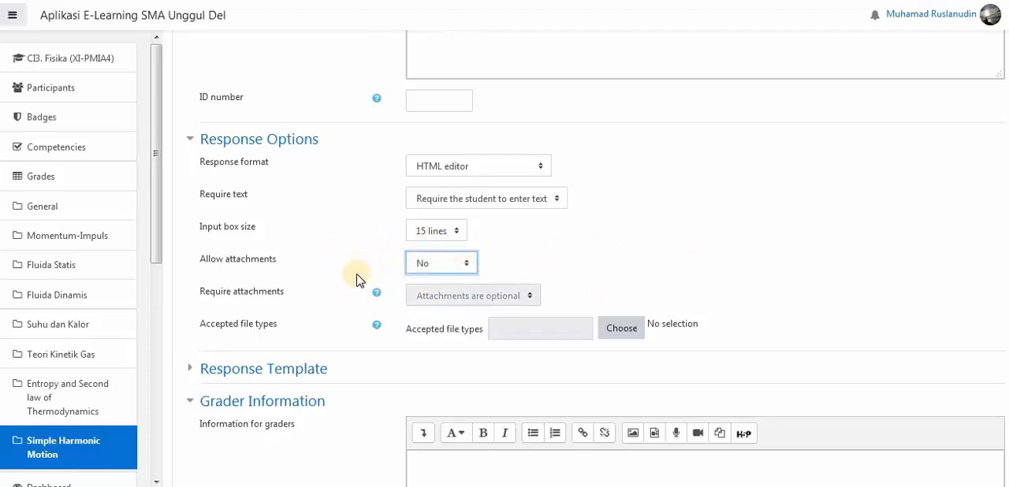
- Save the essay question to the Post Test GHS quiz and review the quiz's question list
{"action": "scroll", "coordinate": [363, 288], "scroll_direction": "down", "scroll_amount": 5}
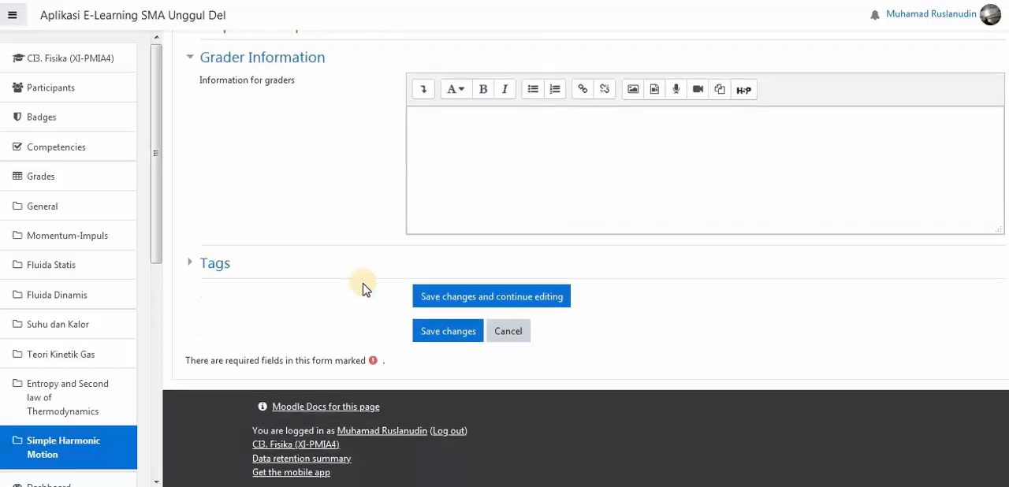
{"action": "left_click", "coordinate": [437, 338]}
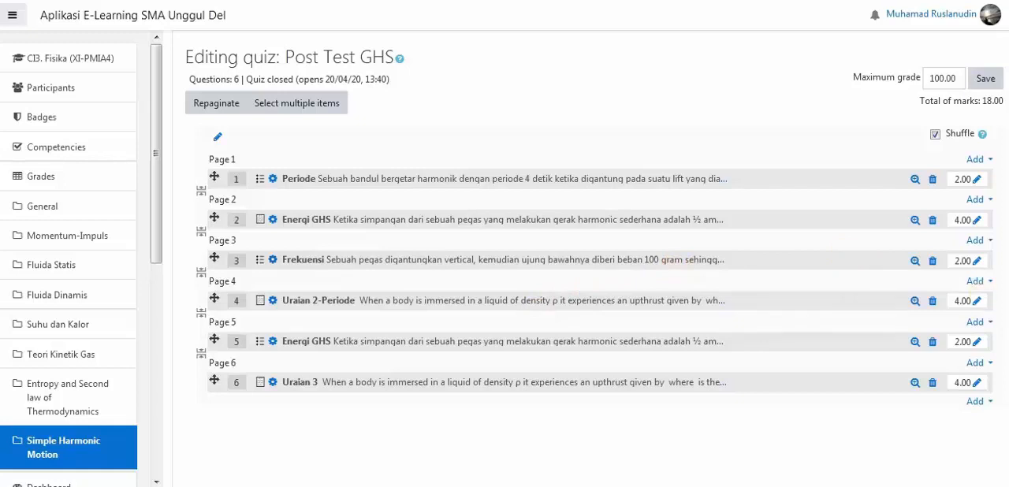
{"action": "scroll", "coordinate": [589, 260], "scroll_direction": "down", "scroll_amount": 1}
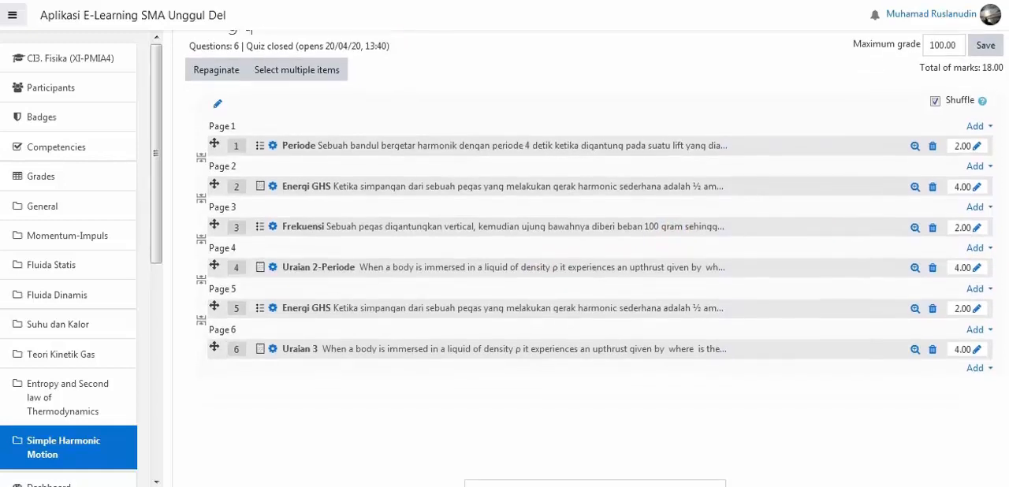
{"action": "scroll", "coordinate": [589, 260], "scroll_direction": "up", "scroll_amount": 1}
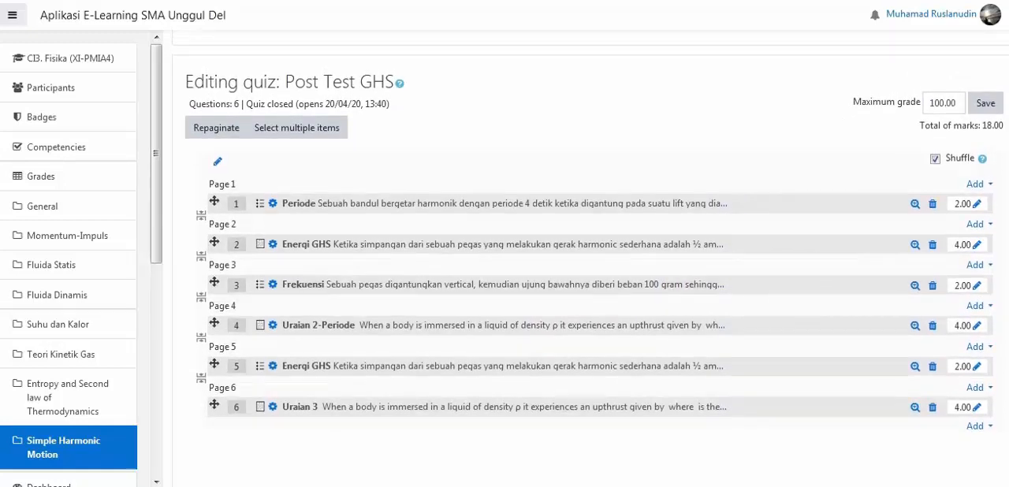
{"action": "scroll", "coordinate": [589, 261], "scroll_direction": "up", "scroll_amount": 2}
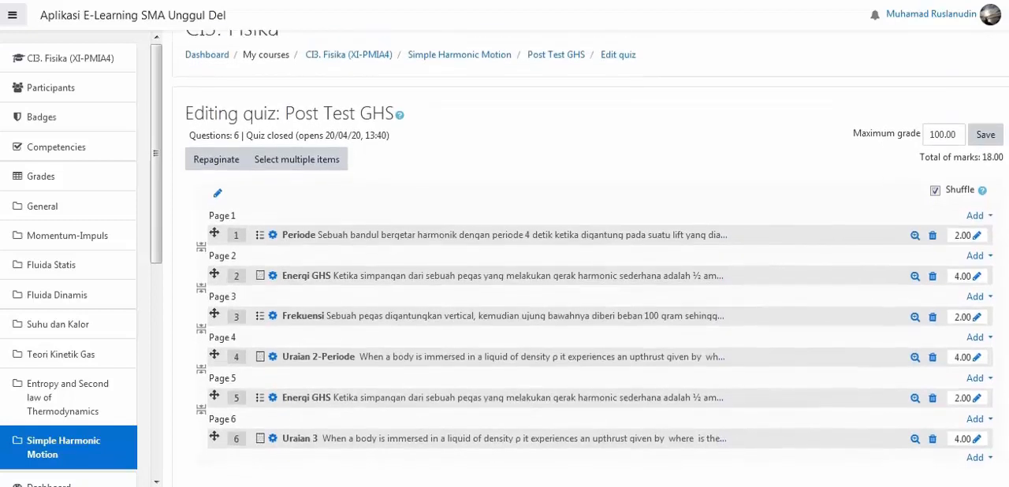
{"action": "scroll", "coordinate": [589, 260], "scroll_direction": "up", "scroll_amount": 1}
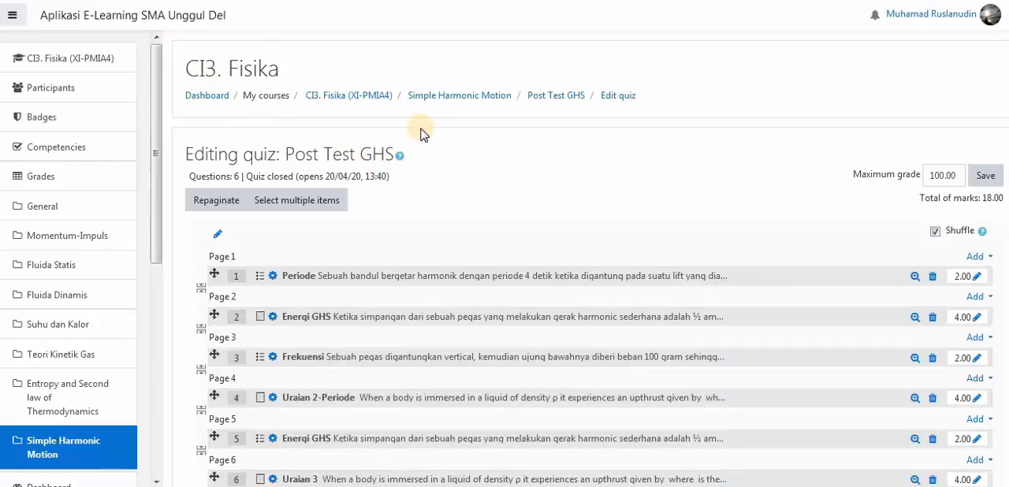
- Open the quiz "Soal_Post Test Termodinamika_Soal PG" in the Entropy and Second law of Thermodynamics section of the CI3. Fisika course
{"action": "left_click", "coordinate": [105, 57]}
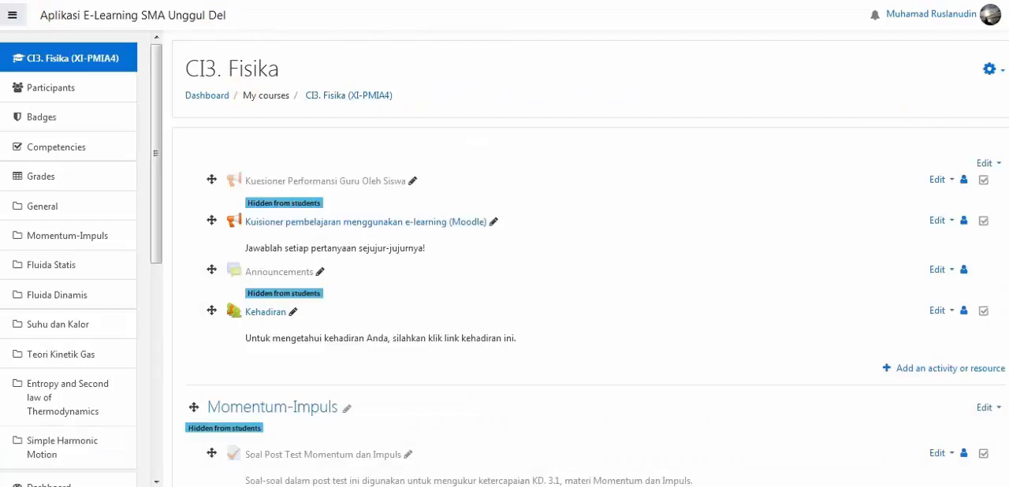
{"action": "scroll", "coordinate": [589, 260], "scroll_direction": "down", "scroll_amount": 20}
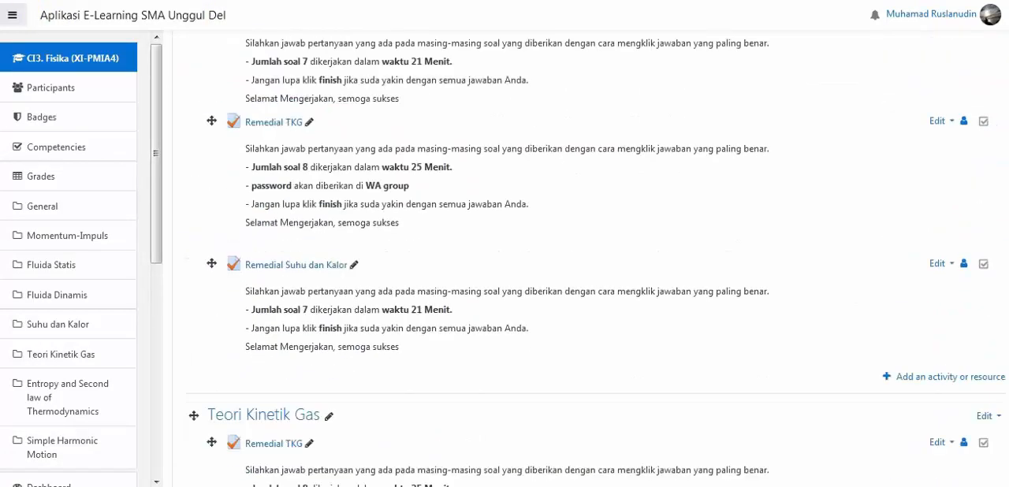
{"action": "scroll", "coordinate": [590, 260], "scroll_direction": "down", "scroll_amount": 20}
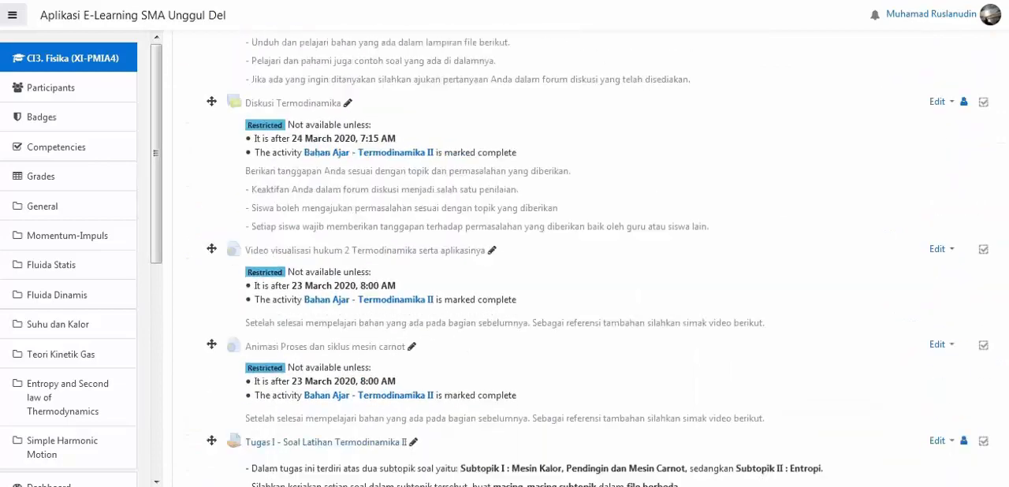
{"action": "scroll", "coordinate": [590, 261], "scroll_direction": "down", "scroll_amount": 5}
{"action": "scroll", "coordinate": [590, 260], "scroll_direction": "up", "scroll_amount": 12}
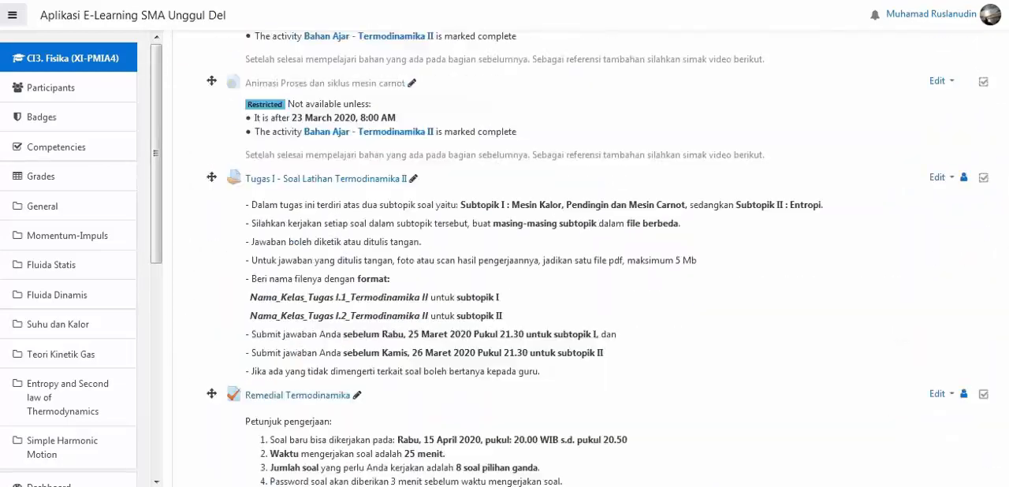
{"action": "scroll", "coordinate": [590, 260], "scroll_direction": "up", "scroll_amount": 15}
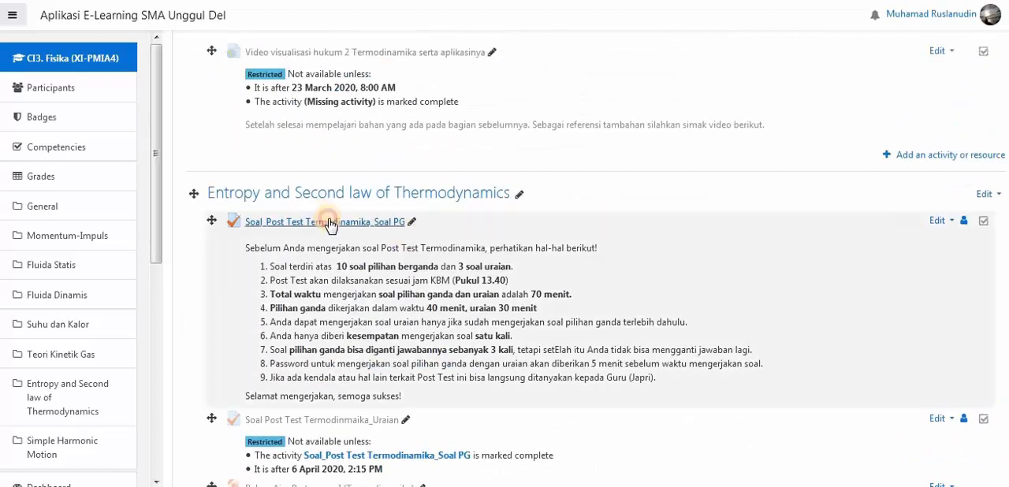
{"action": "left_click", "coordinate": [328, 223]}
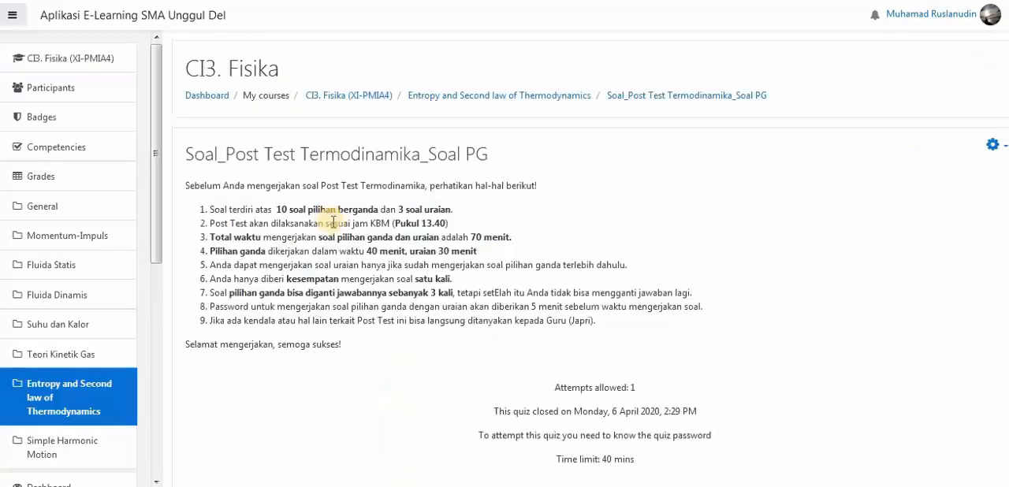
- Open the quiz's attempts report and examine the students' grades and marks per question
{"action": "scroll", "coordinate": [583, 260], "scroll_direction": "down", "scroll_amount": 3}
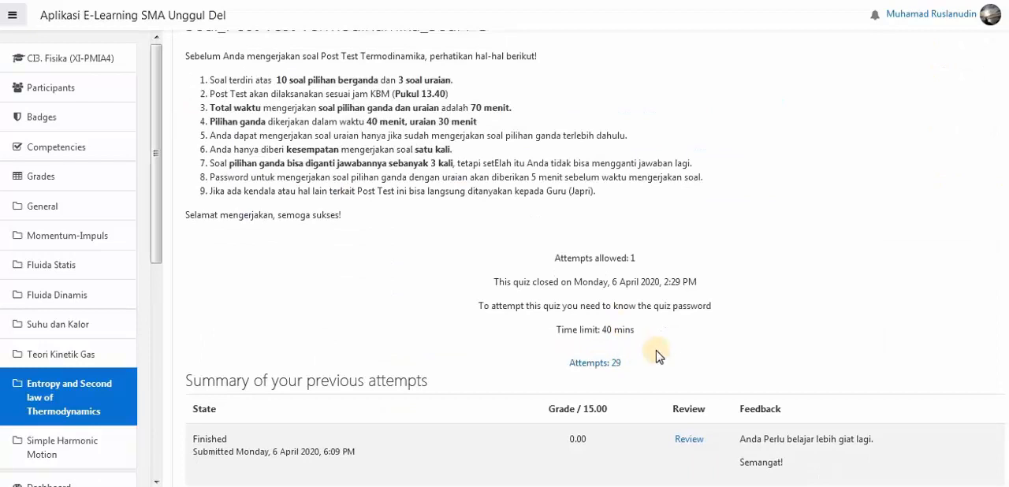
{"action": "left_click", "coordinate": [615, 365]}
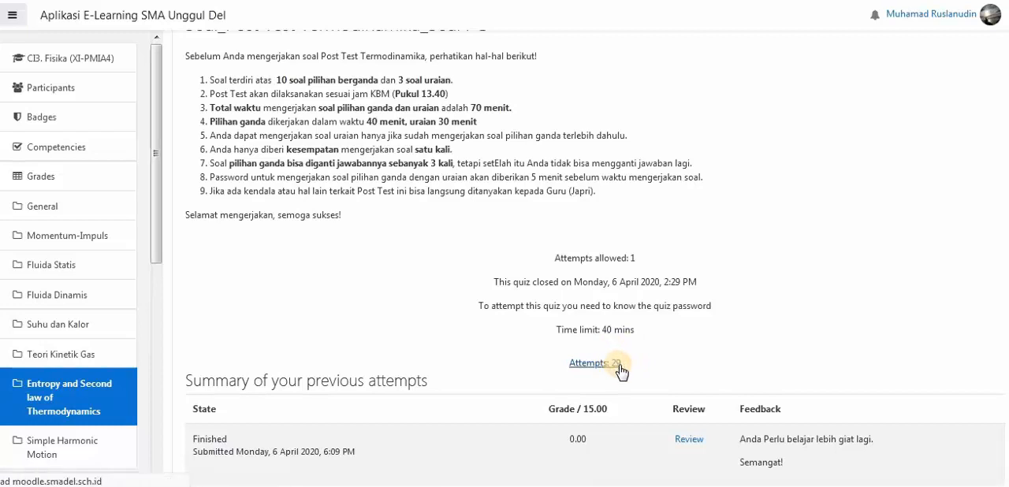
{"action": "scroll", "coordinate": [330, 331], "scroll_direction": "down", "scroll_amount": 2}
{"action": "scroll", "coordinate": [330, 331], "scroll_direction": "down", "scroll_amount": 4}
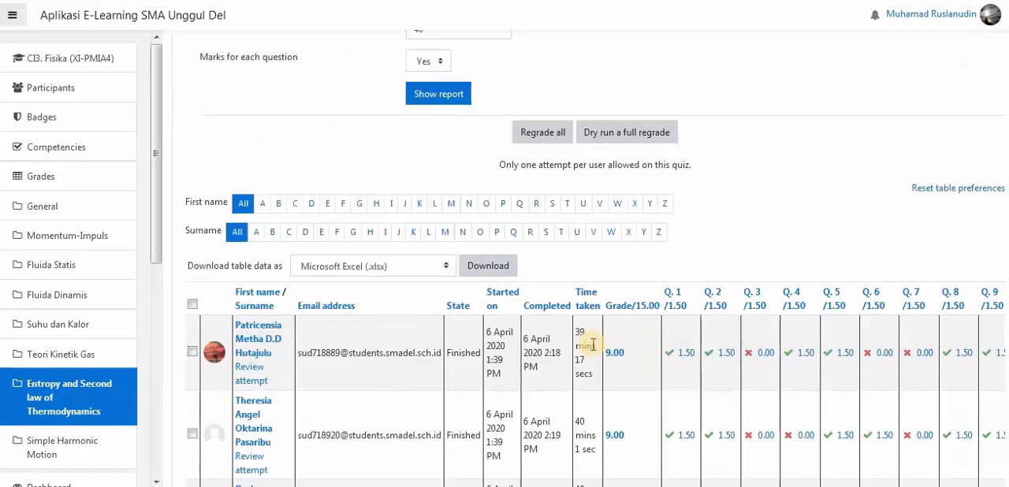
{"action": "scroll", "coordinate": [652, 384], "scroll_direction": "down", "scroll_amount": 3}
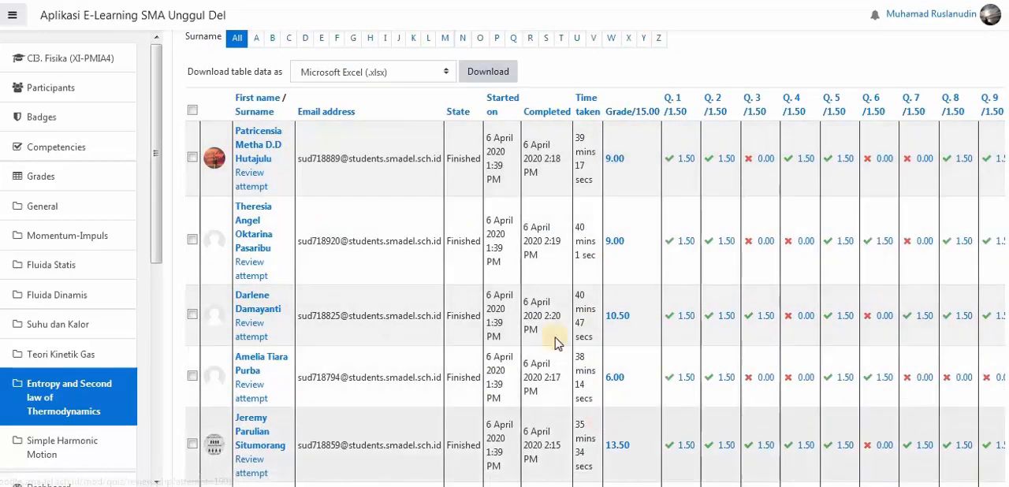
- Try to download the quiz's grades table as a Microsoft Excel (.xlsx) file
{"action": "scroll", "coordinate": [288, 176], "scroll_direction": "up", "scroll_amount": 2}
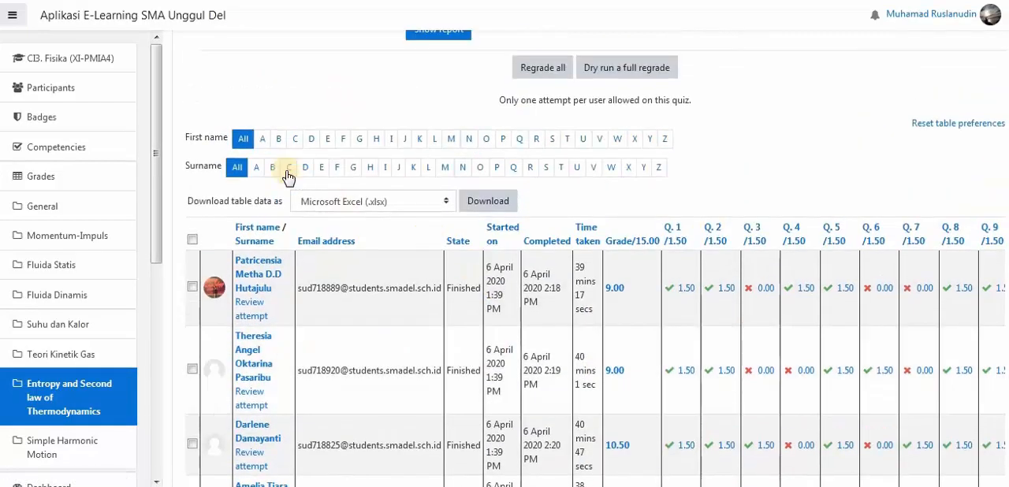
{"action": "left_click", "coordinate": [475, 219]}
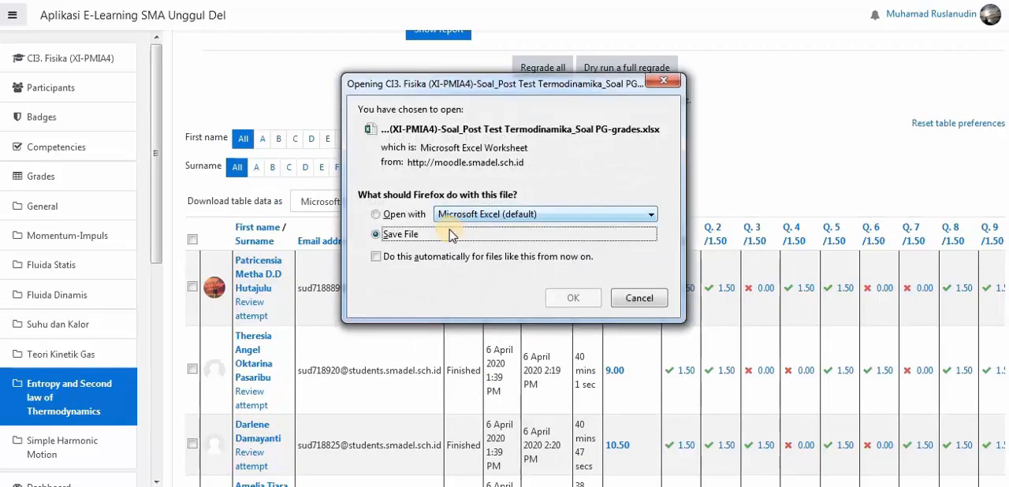
{"action": "left_click", "coordinate": [637, 298]}
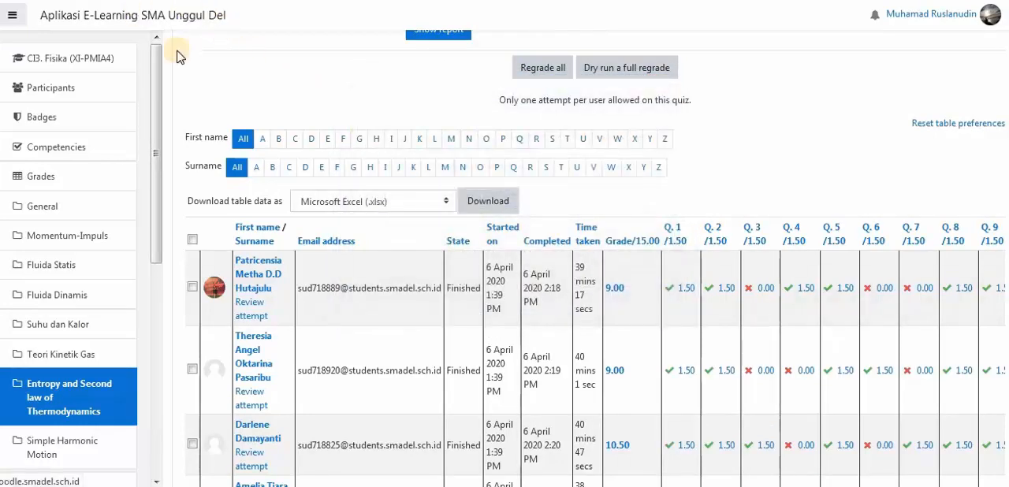
{"action": "scroll", "coordinate": [645, 205], "scroll_direction": "up", "scroll_amount": 4}
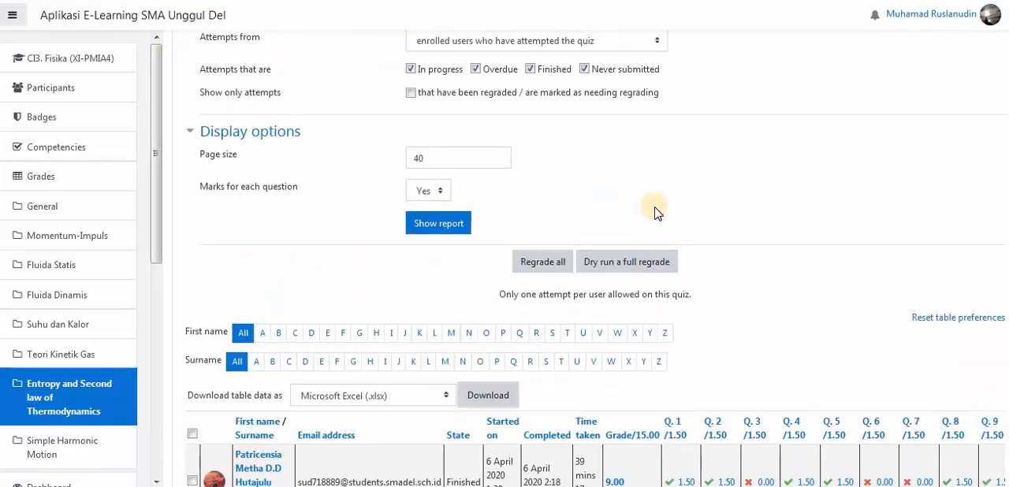
{"action": "scroll", "coordinate": [655, 212], "scroll_direction": "up", "scroll_amount": 4}
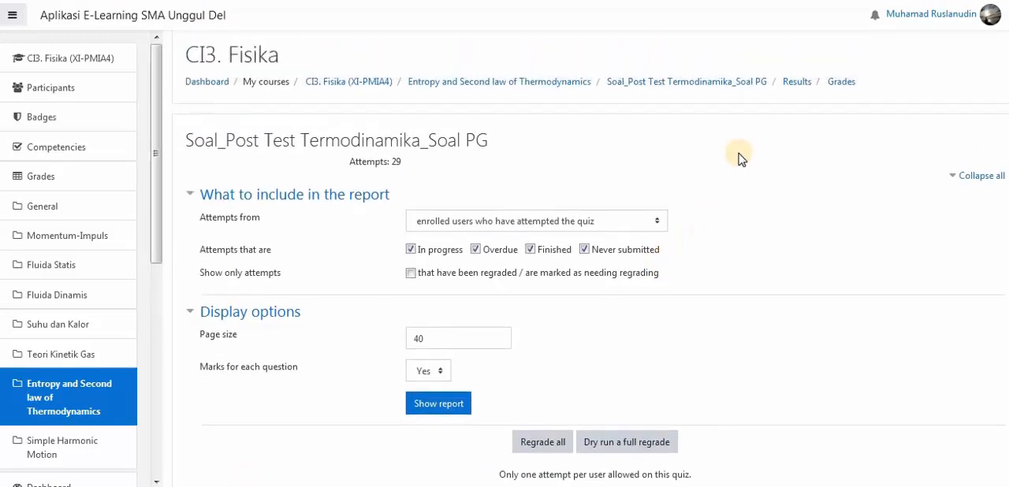
{"action": "scroll", "coordinate": [741, 160], "scroll_direction": "up", "scroll_amount": 1}
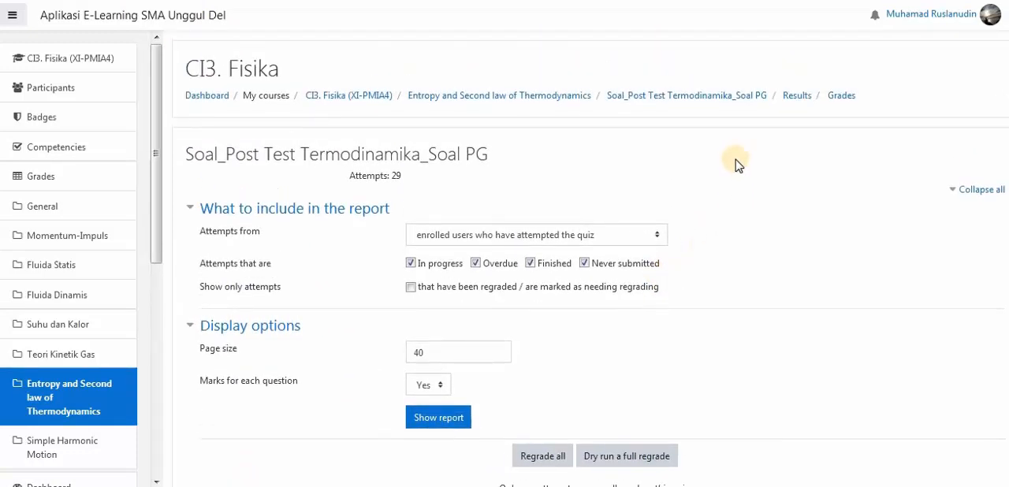